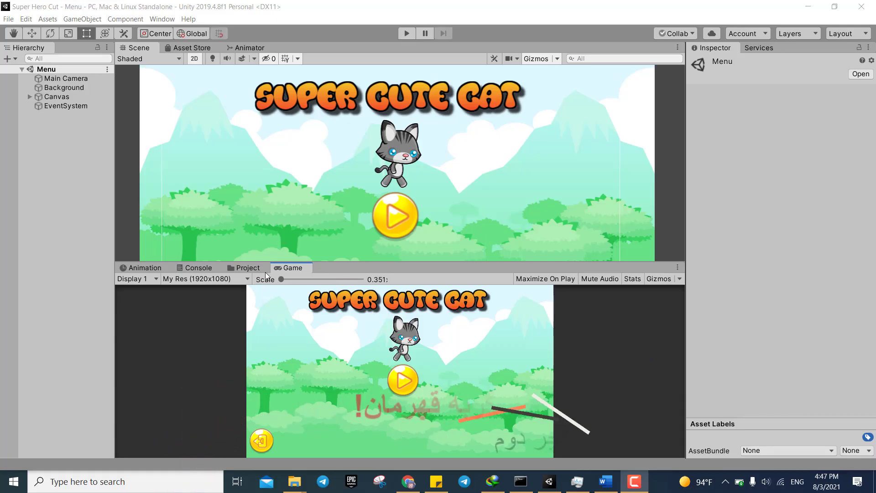
# Show the Project window's Assets > _Scenes folder containing the Gameplay and Menu scenes
pyautogui.click(243, 267)
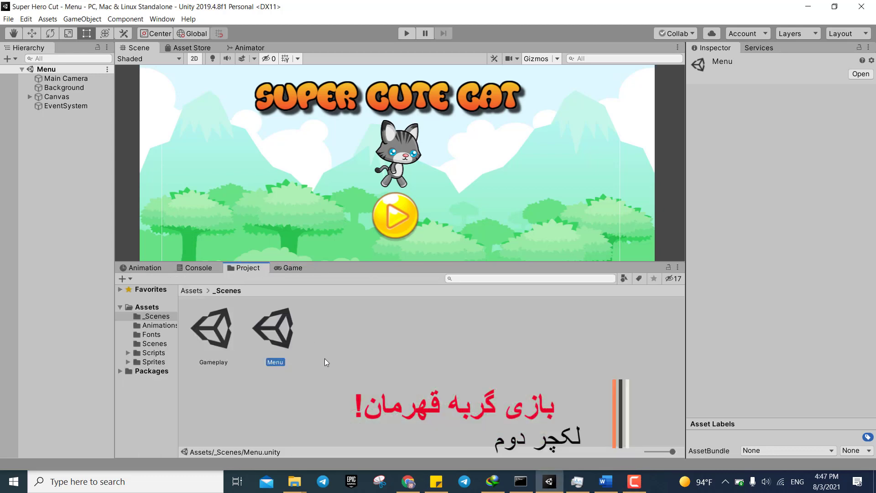
pyautogui.click(295, 271)
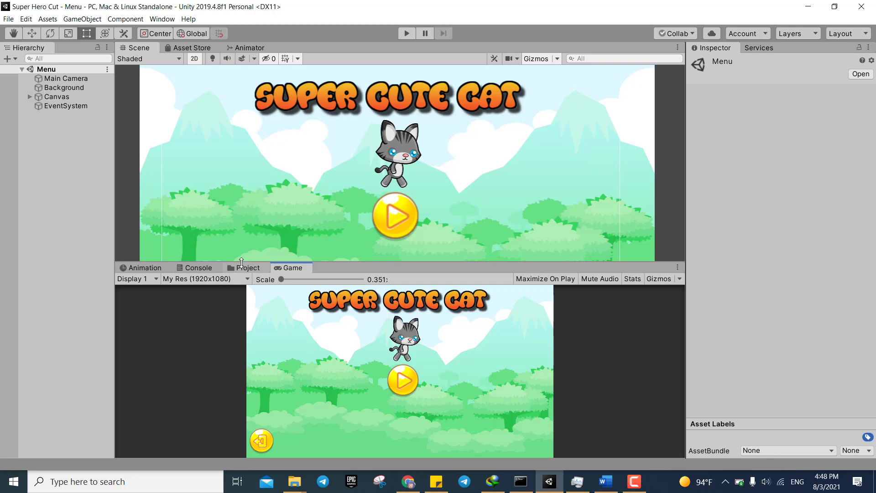
pyautogui.click(244, 268)
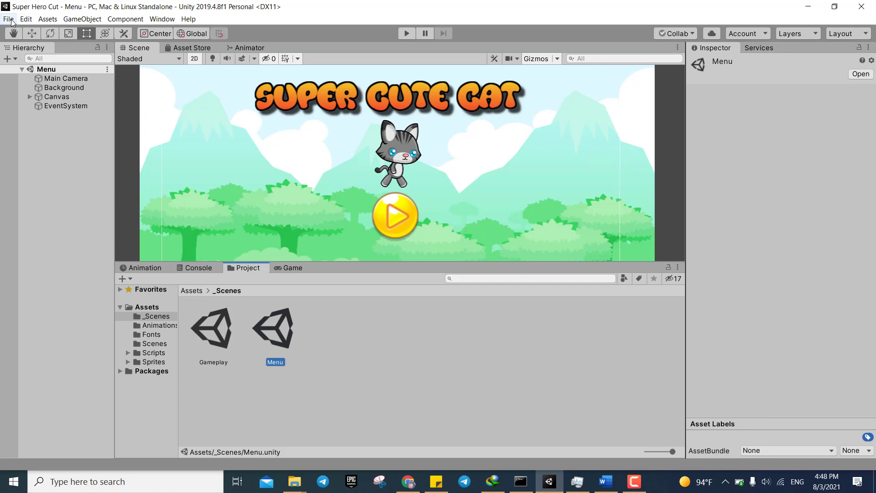
# Open Build Settings and add the open Menu scene to Scenes In Build
pyautogui.click(8, 20)
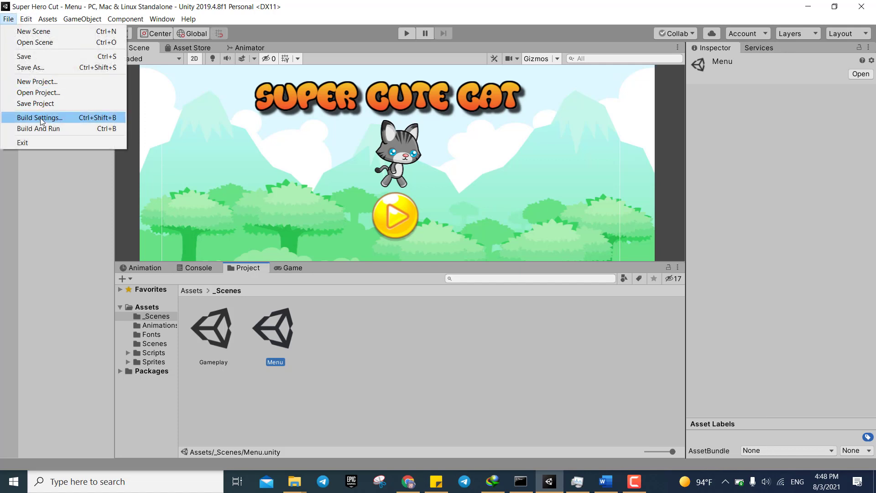
pyautogui.click(111, 117)
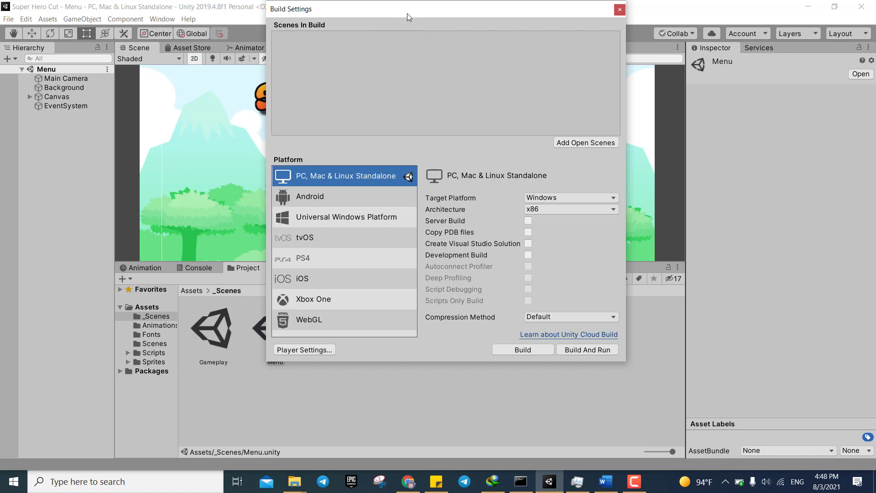
pyautogui.moveTo(407, 17); pyautogui.dragTo(482, 52)
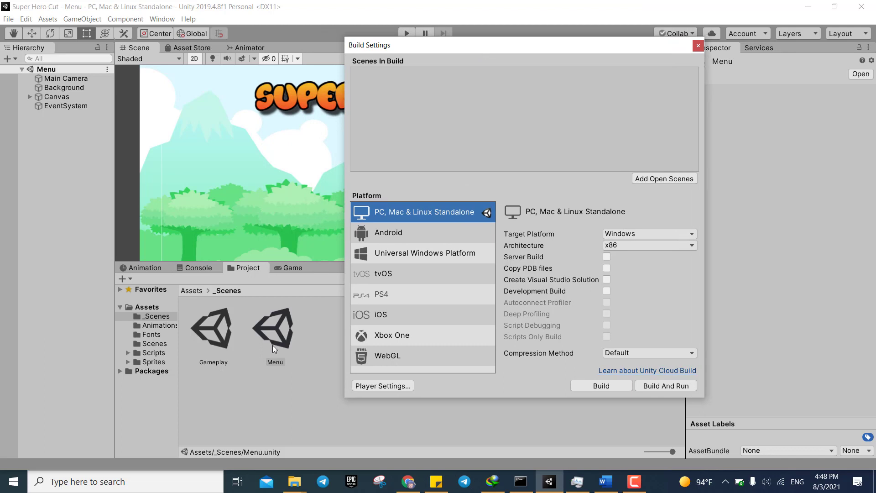
pyautogui.moveTo(272, 344)
pyautogui.mouseDown()
pyautogui.moveTo(407, 306)
pyautogui.moveTo(624, 196)
pyautogui.mouseUp()
pyautogui.click(645, 181)
# Add Gameplay as build scene 1 after Menu at 0, then close Build Settings
pyautogui.moveTo(211, 351); pyautogui.dragTo(368, 140)
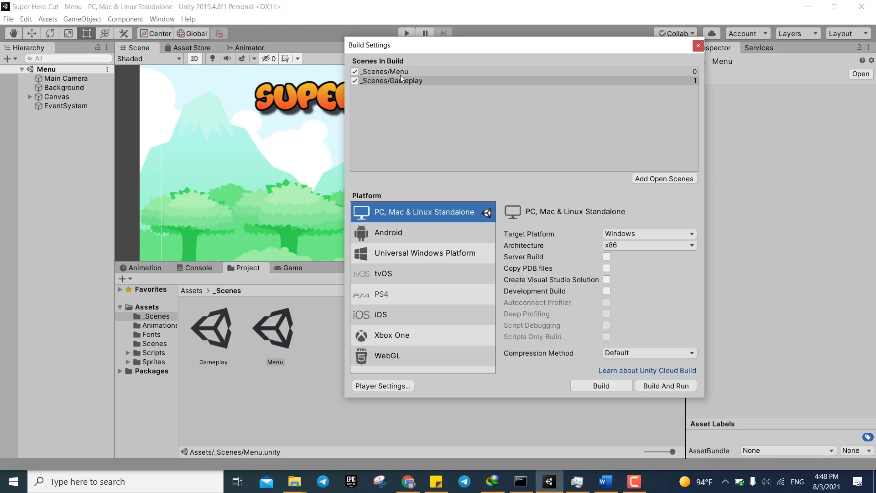
pyautogui.click(402, 74)
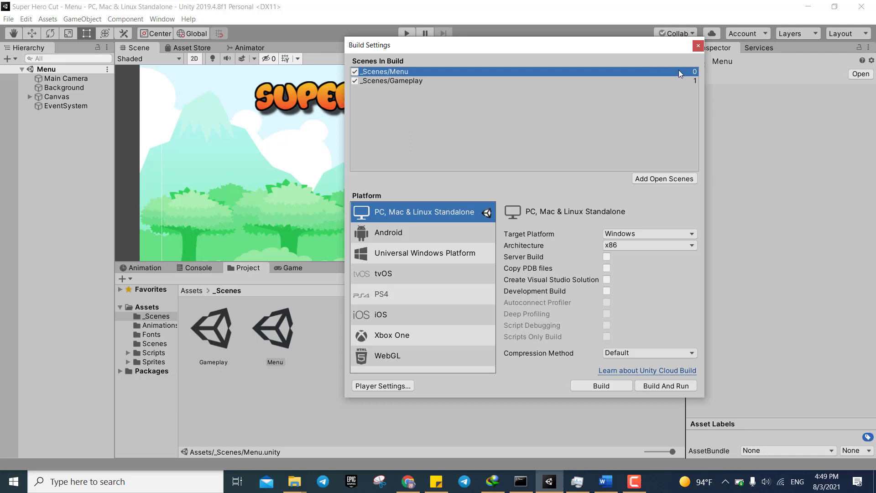
pyautogui.click(688, 82)
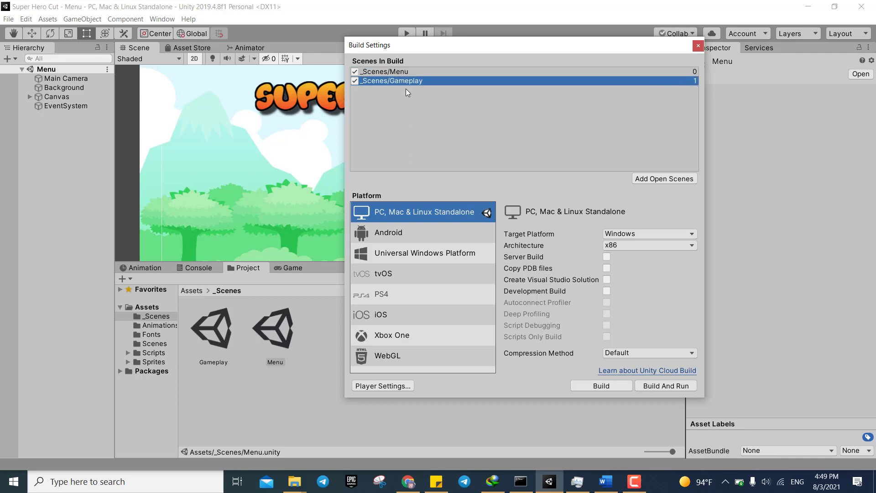
pyautogui.click(699, 45)
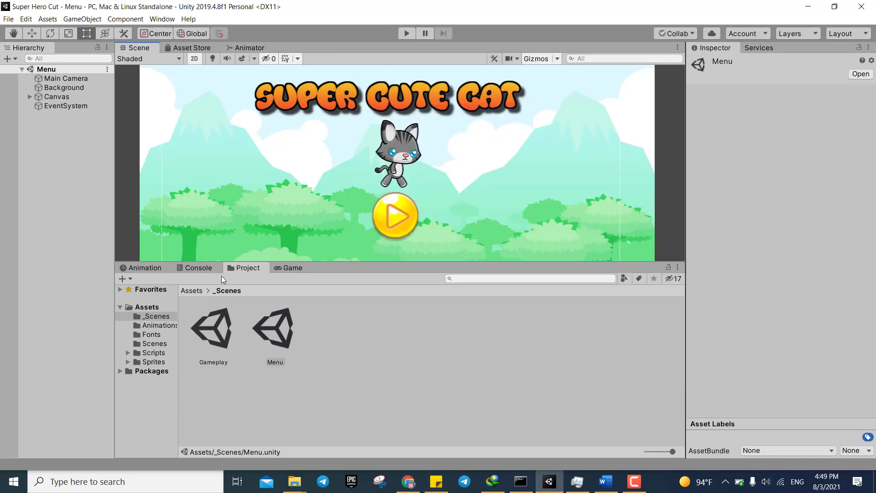
# Create a new C# script in the Scripts folder
pyautogui.rightClick(144, 352)
pyautogui.click(335, 382)
pyautogui.rightClick(334, 381)
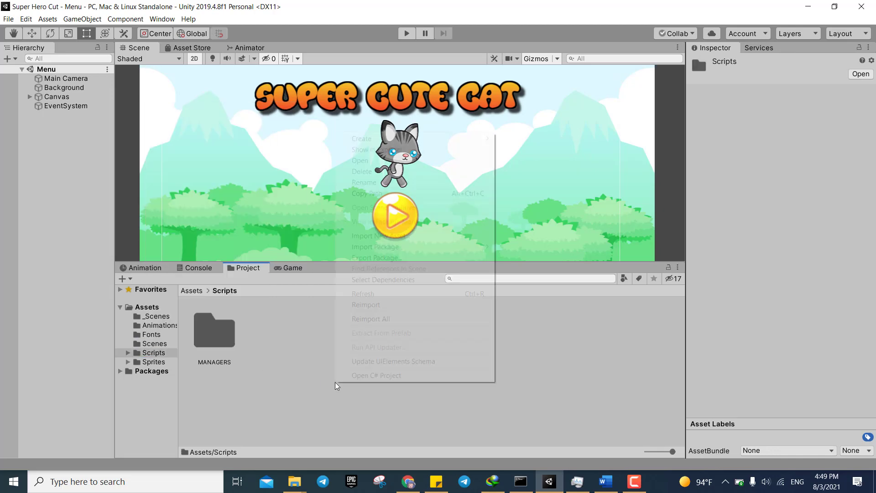
pyautogui.moveTo(418, 136)
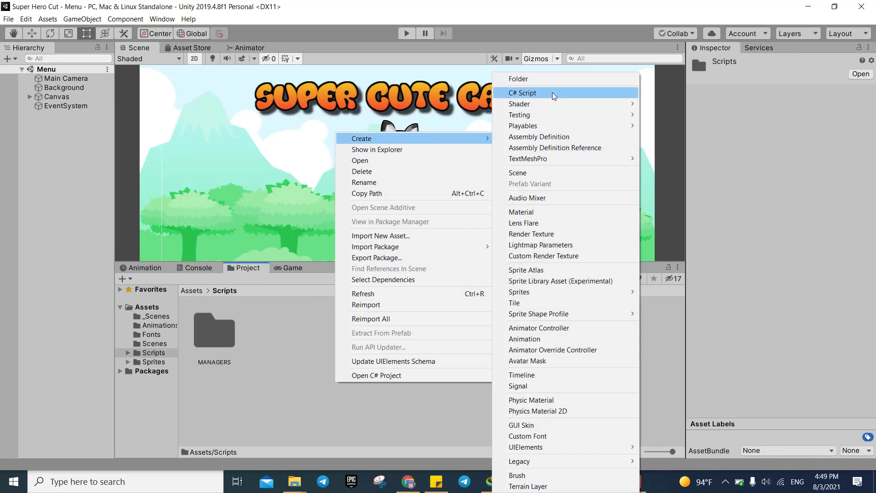
pyautogui.click(552, 92)
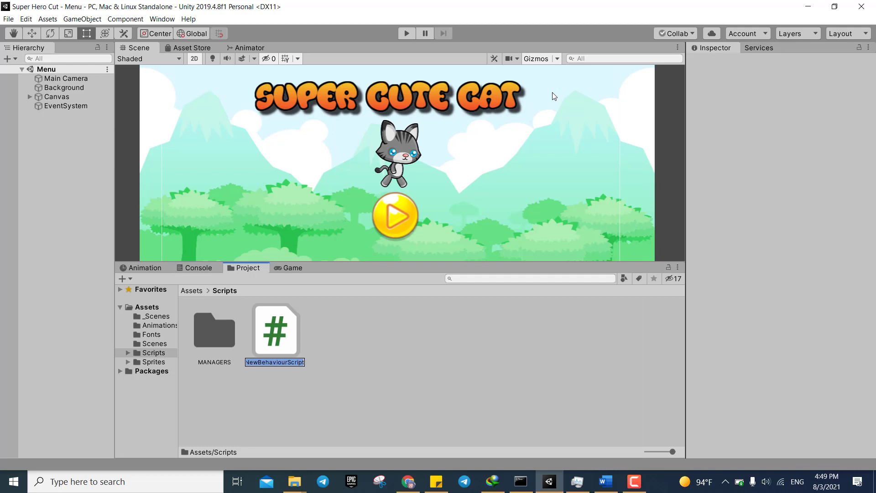
pyautogui.write('Scene')
pyautogui.write('Manager')
# Name the new script MenuController, then start renaming it again
pyautogui.doubleClick(300, 363)
pyautogui.write('Menu')
pyautogui.write('Contro')
pyautogui.write('ller')
pyautogui.press('Return')
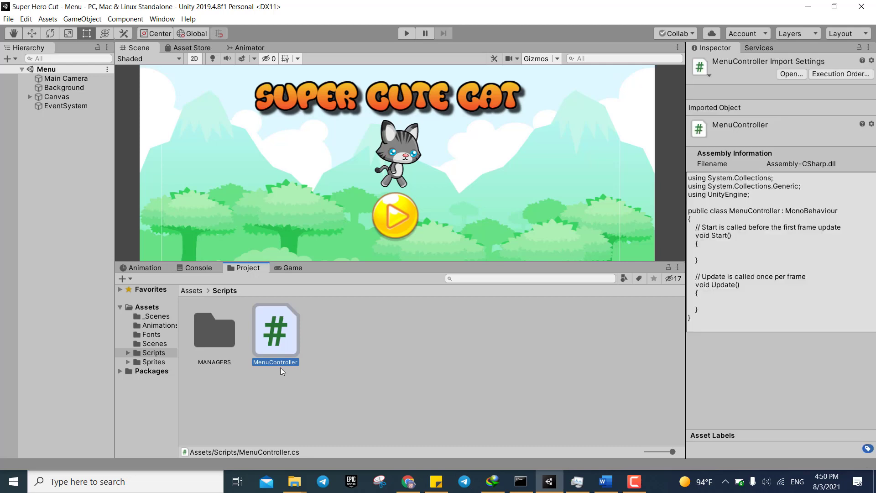
pyautogui.click(280, 365)
pyautogui.write('LevelCtrl')
# Commit the LevelCtrl name, briefly run Play mode, and open LevelCtrl in Visual Studio
pyautogui.press('Return')
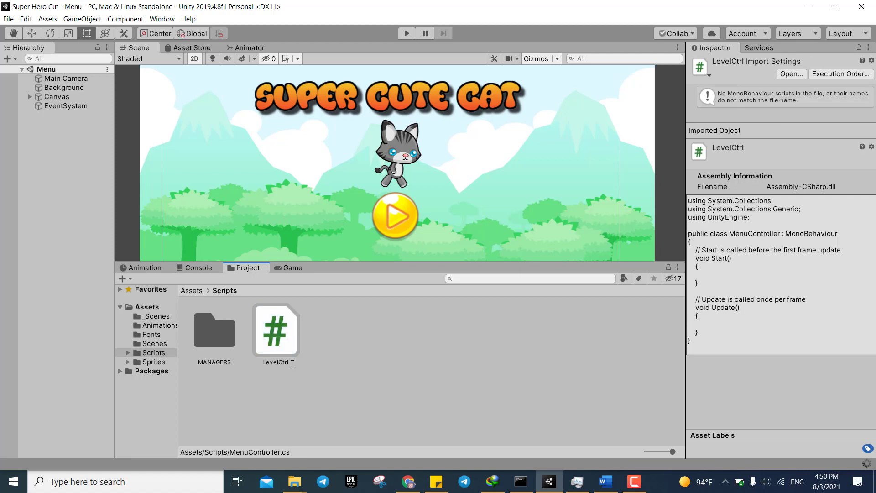
pyautogui.click(285, 352)
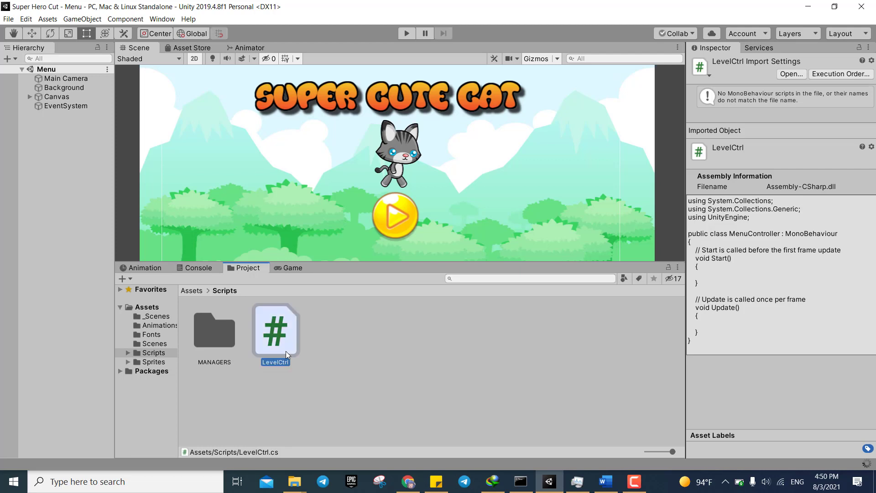
pyautogui.click(408, 35)
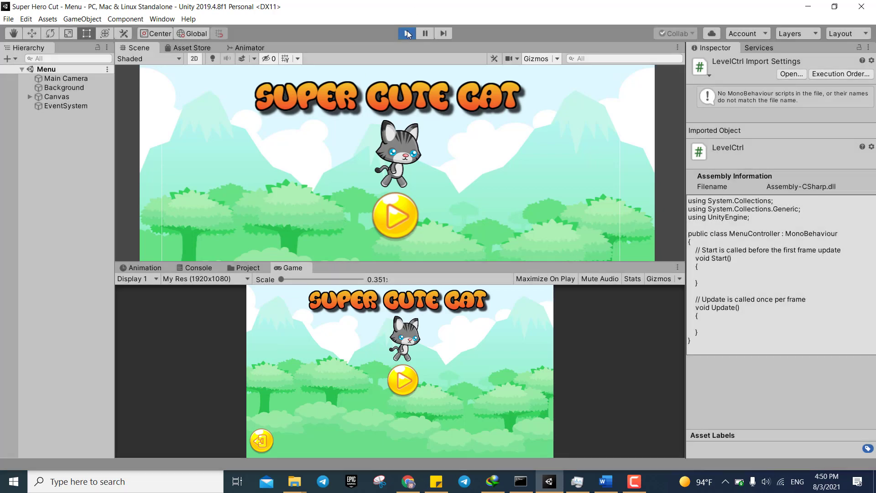
pyautogui.click(407, 34)
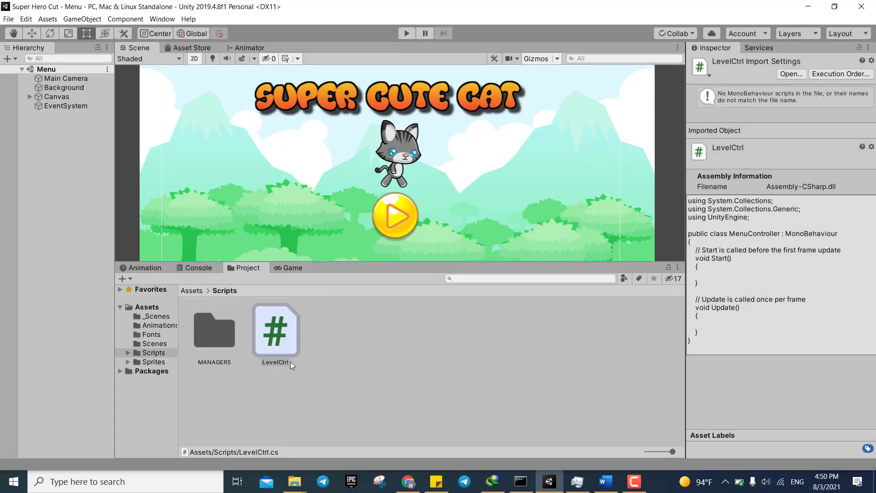
pyautogui.doubleClick(255, 362)
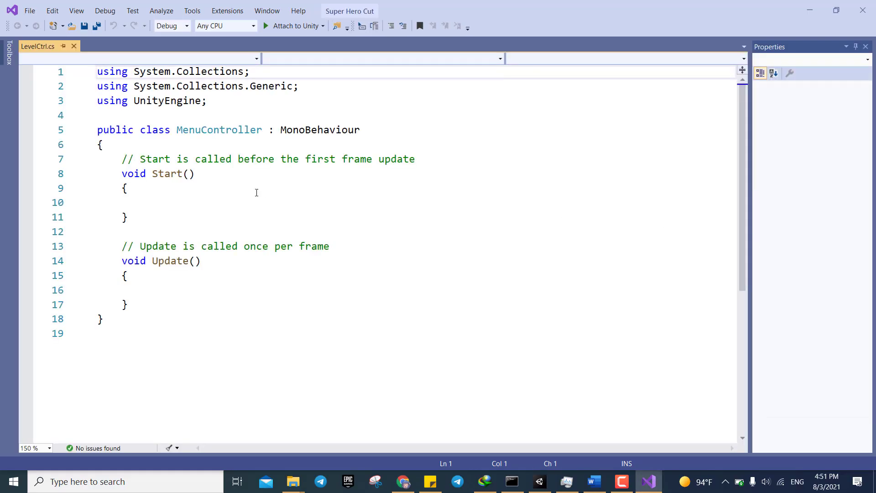
# Change the class name from MenuController to LevelCtrl and save LevelCtrl.cs
pyautogui.click(226, 143)
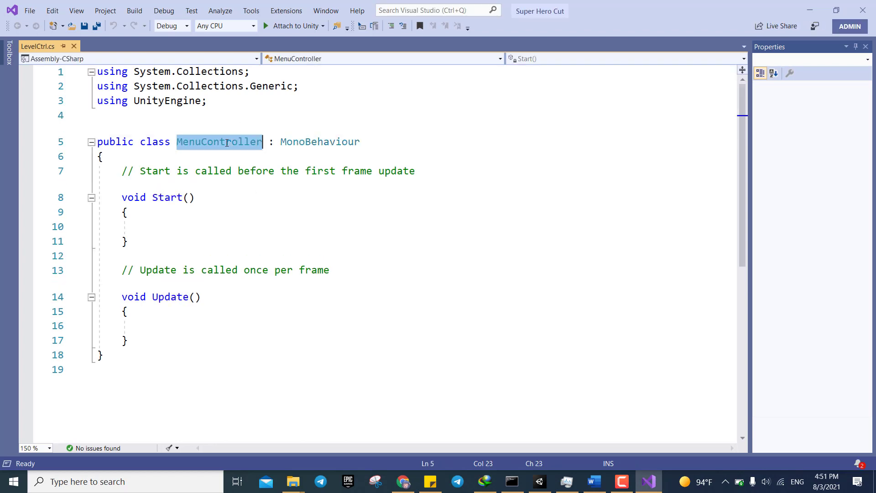
pyautogui.write('LevelCtrl')
pyautogui.hotkey('ctrl', 's')
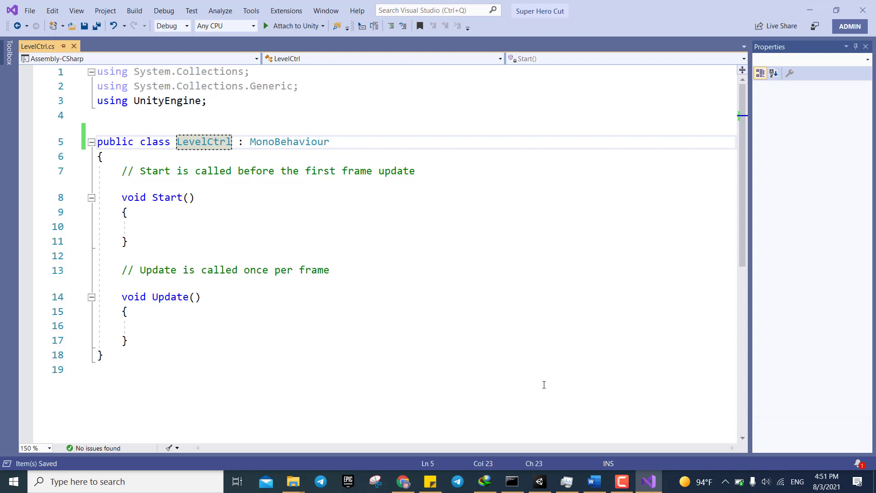
pyautogui.click(539, 481)
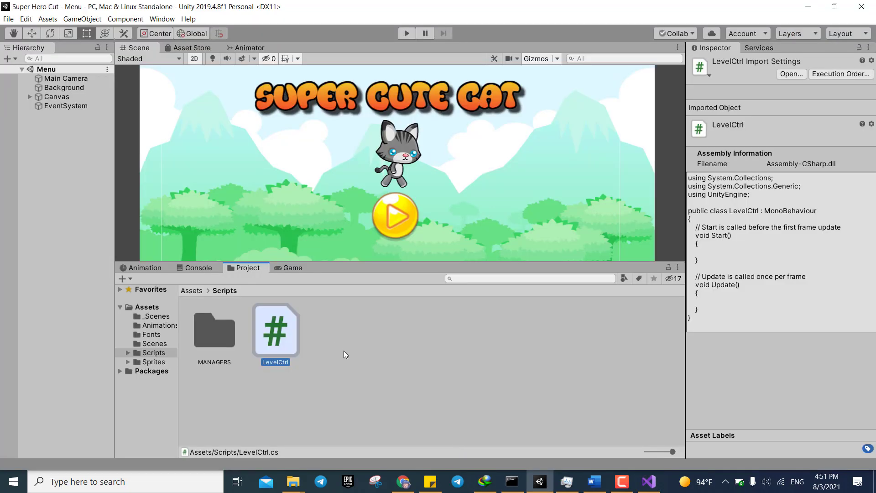
pyautogui.click(648, 481)
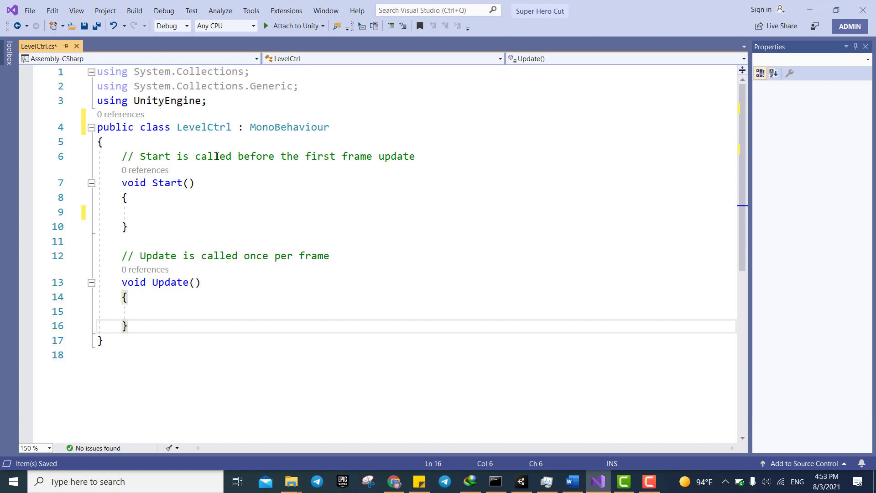
# Add a using UnityEngine.SceneManagement directive below the using lines
pyautogui.click(216, 108)
pyautogui.press('Return')
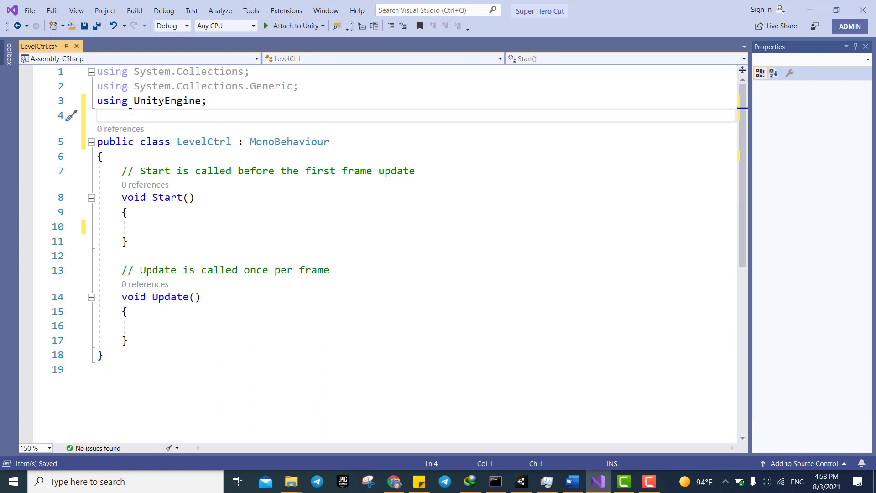
pyautogui.write('using UnityEngine.SceneManagement;')
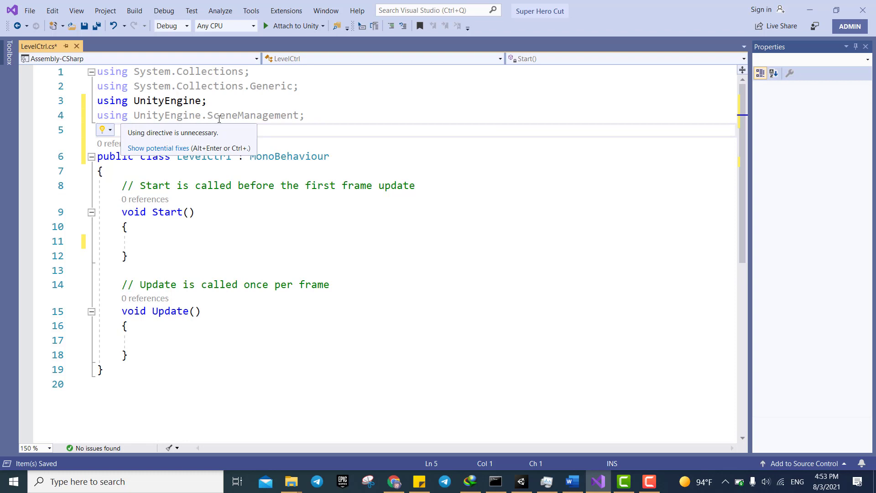
pyautogui.doubleClick(219, 118)
pyautogui.moveTo(271, 119)
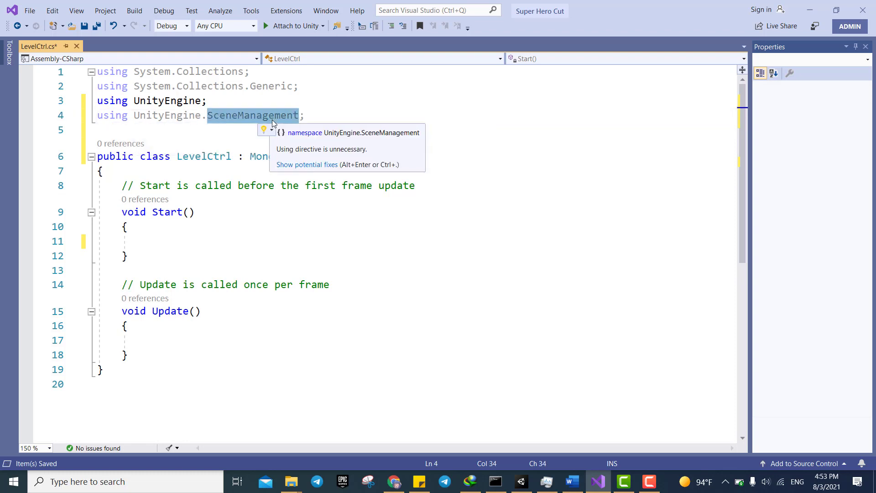
# Delete the stray 'Sce' text inside Start and select the Start and Update methods
pyautogui.click(213, 239)
pyautogui.write('S')
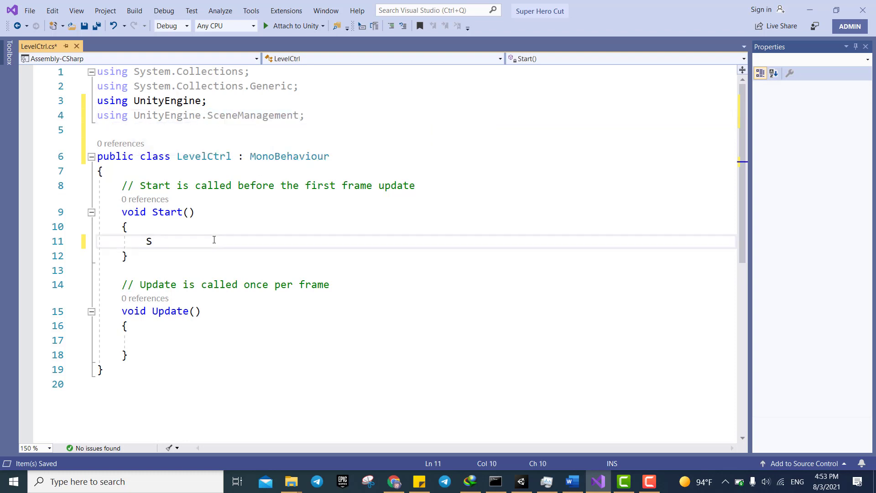
pyautogui.write('ce')
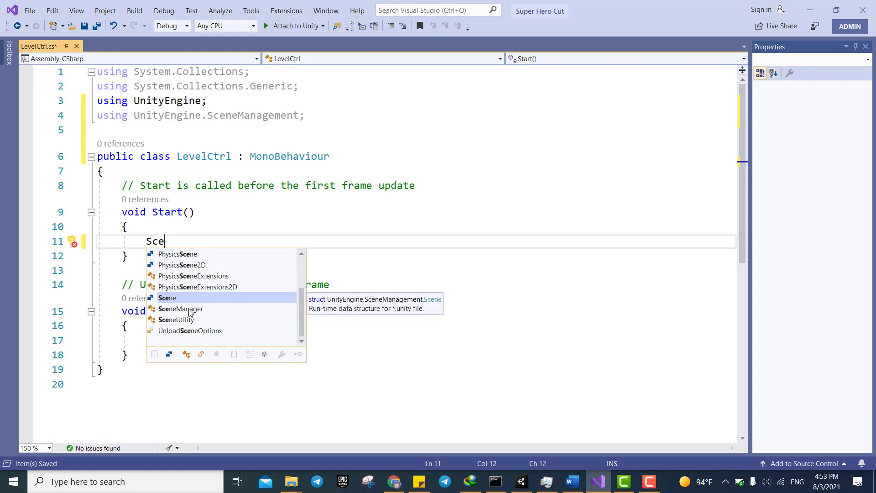
pyautogui.click(190, 312)
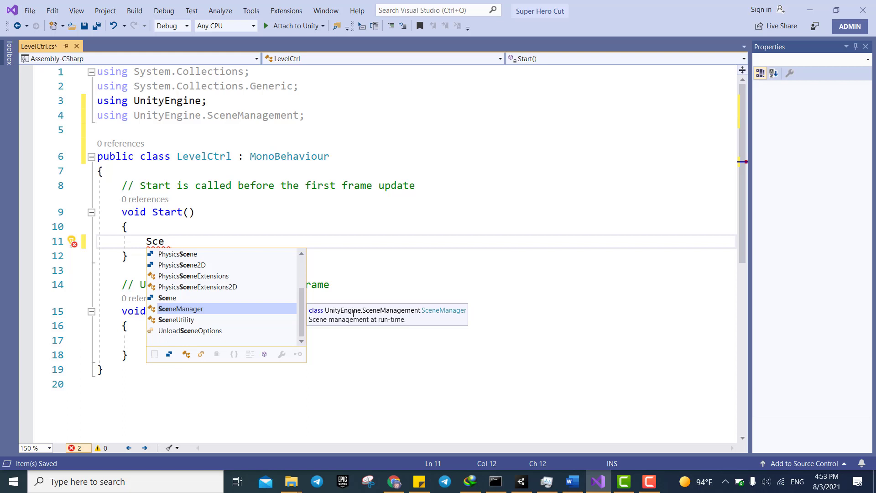
pyautogui.doubleClick(205, 156)
pyautogui.click(174, 245)
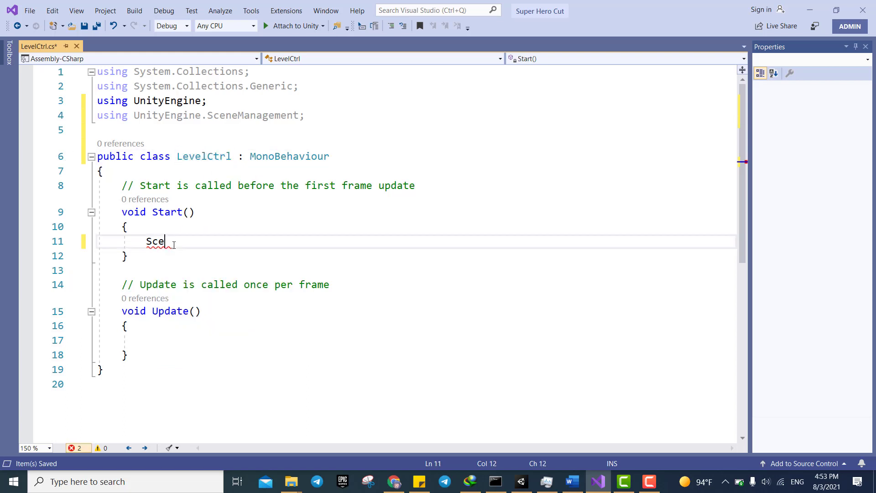
pyautogui.moveTo(171, 244); pyautogui.dragTo(143, 246)
pyautogui.press('BackSpace')
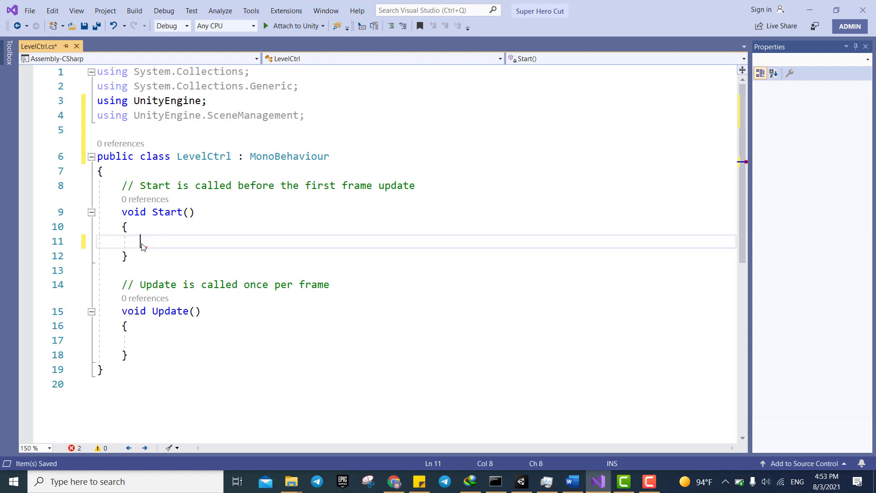
pyautogui.click(138, 354)
pyautogui.moveTo(138, 355); pyautogui.dragTo(119, 197)
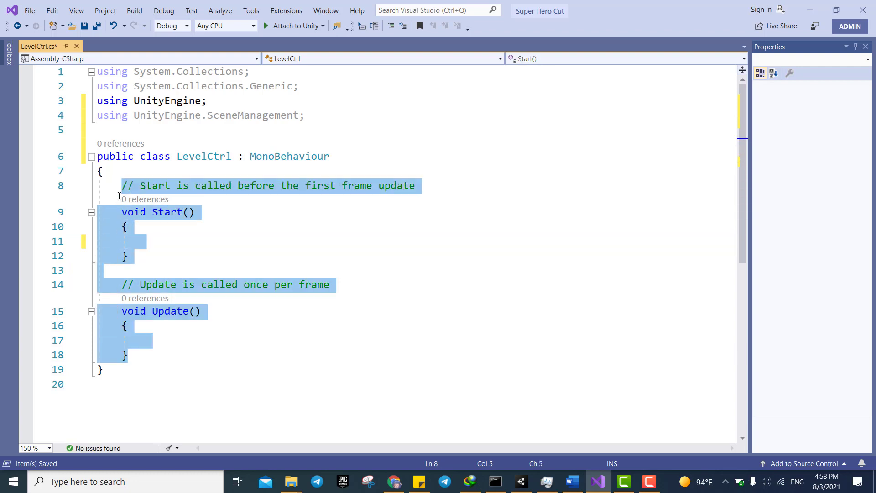
# Replace Start and Update with a public void LoadScene(string name) method and empty body
pyautogui.press('Return')
pyautogui.write('p')
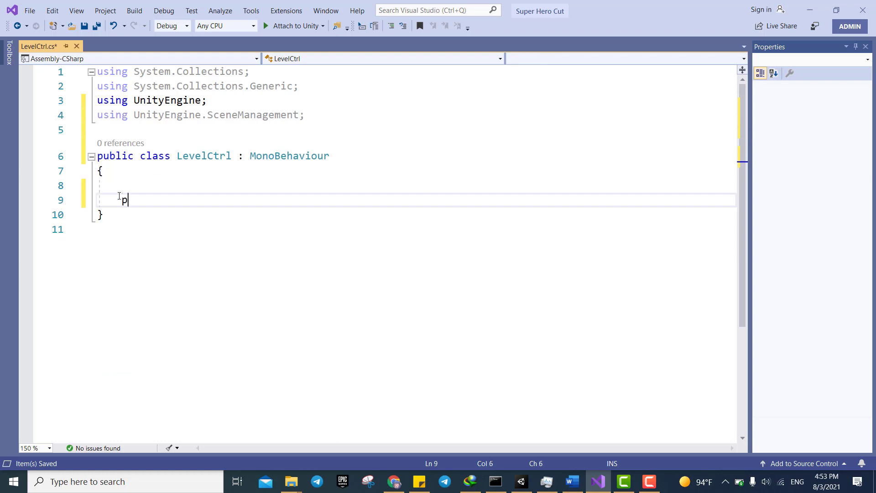
pyautogui.write('ublic void ')
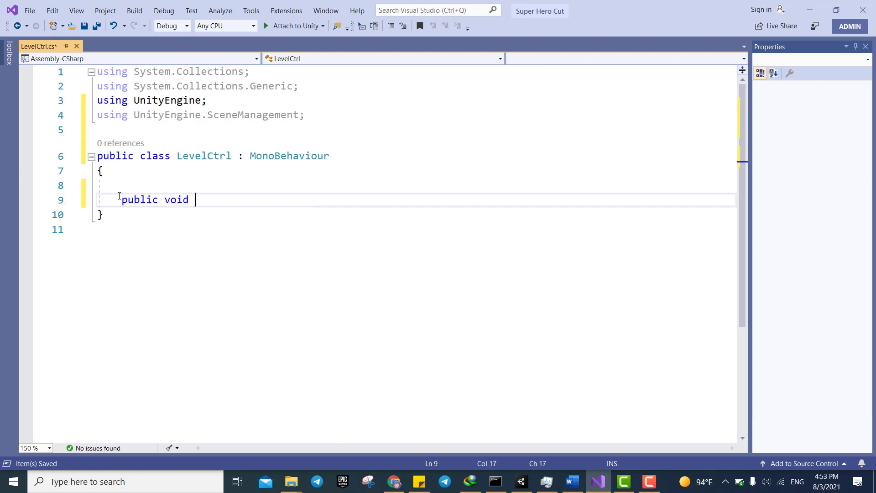
pyautogui.write('LoadSc')
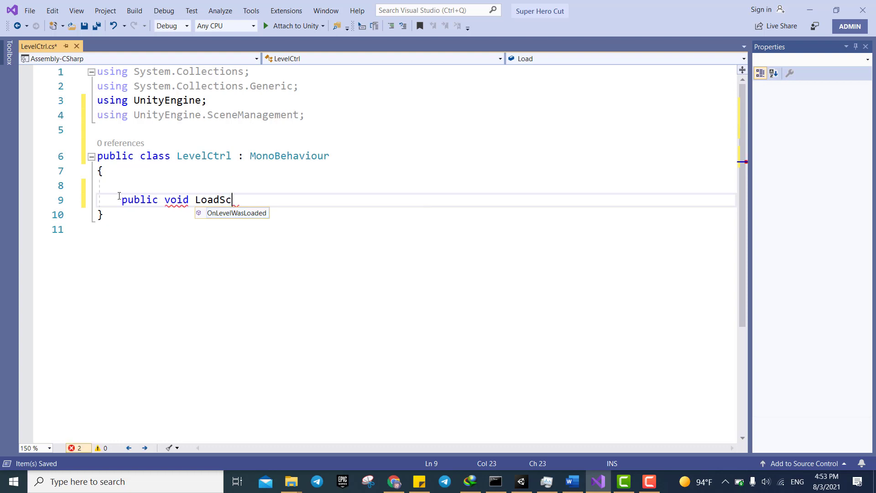
pyautogui.write('ence')
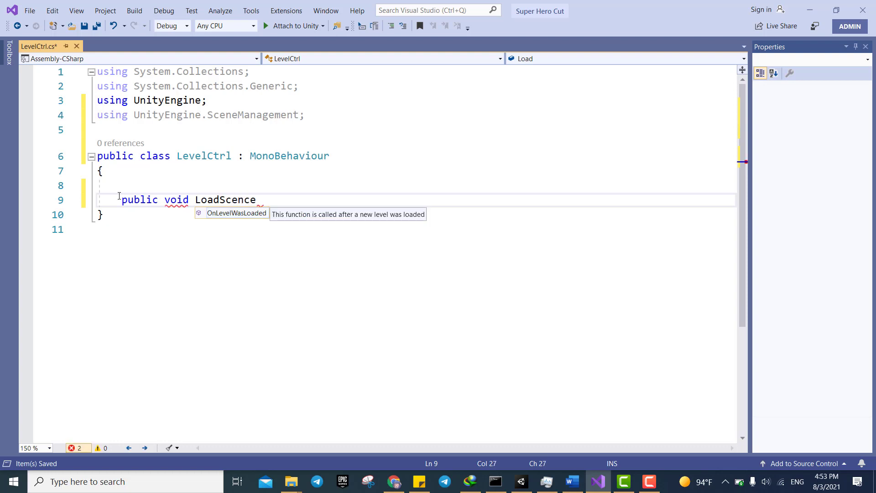
pyautogui.press('BackSpace')
pyautogui.press('BackSpace')
pyautogui.press('BackSpace')
pyautogui.write('ne')
pyautogui.write('(')
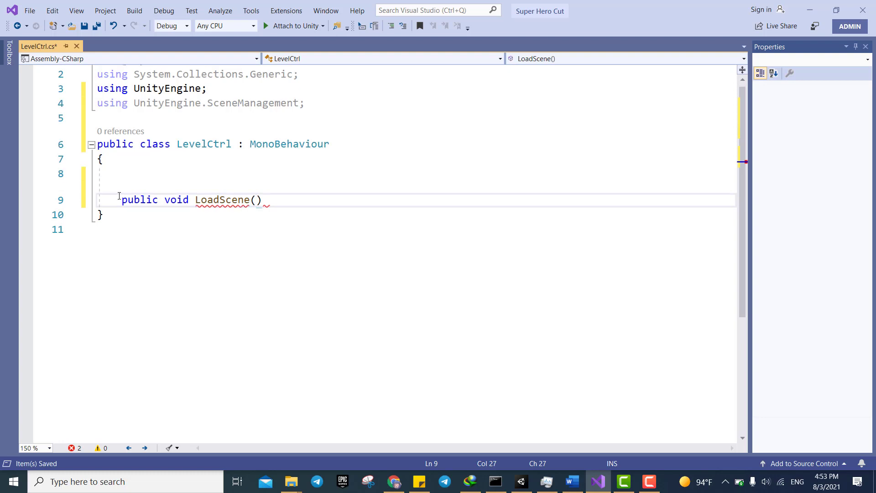
pyautogui.write('str')
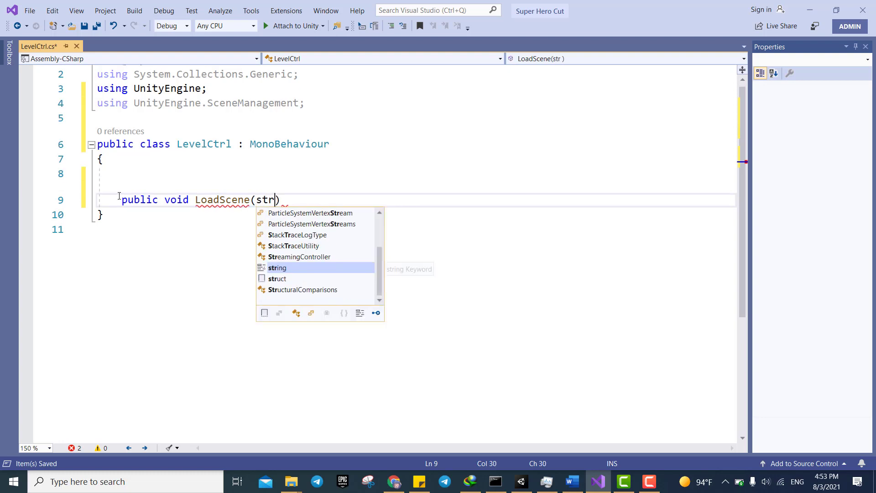
pyautogui.press('space')
pyautogui.write('x')
pyautogui.press('BackSpace')
pyautogui.write('name')
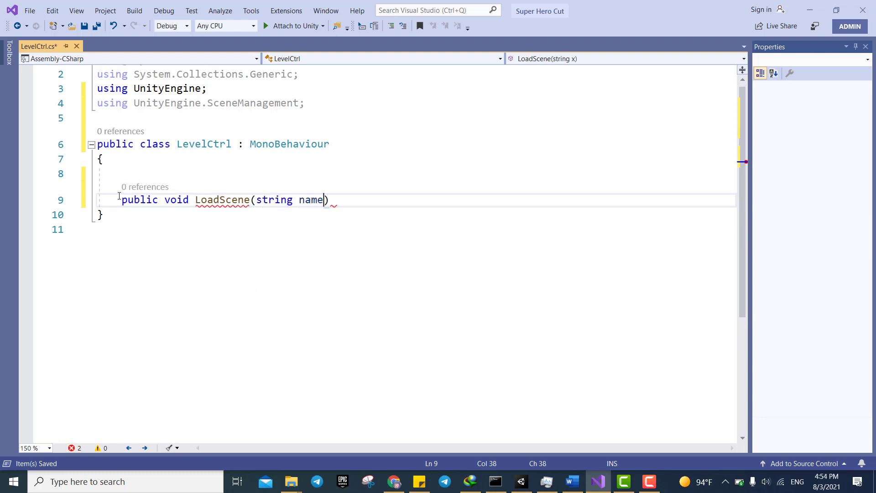
pyautogui.press('End')
pyautogui.write('{')
pyautogui.press('Return')
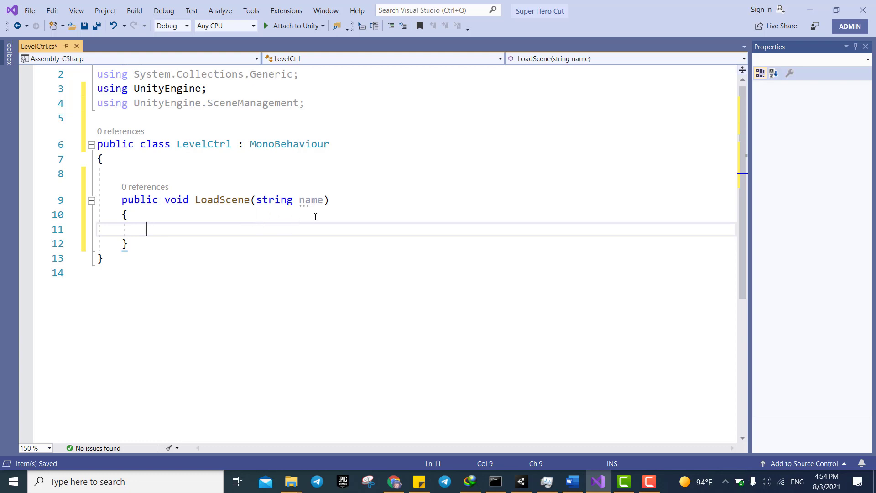
# Change the LoadScene parameter to int index
pyautogui.doubleClick(285, 200)
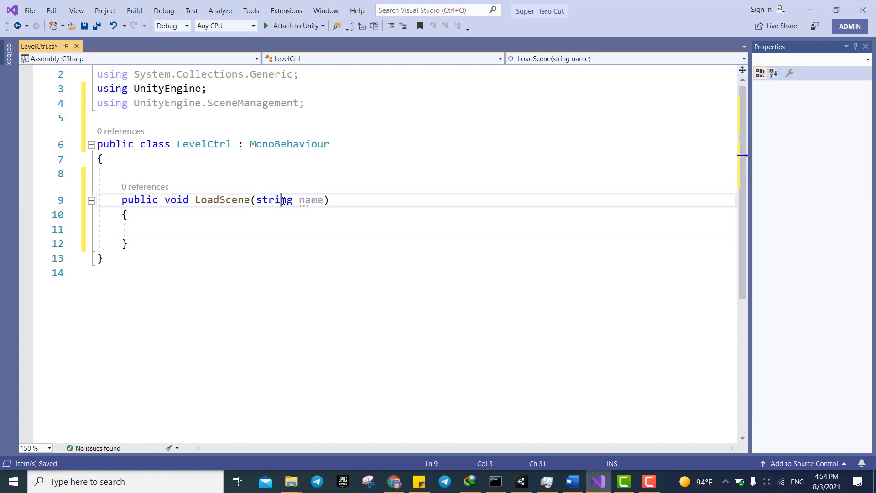
pyautogui.write('int')
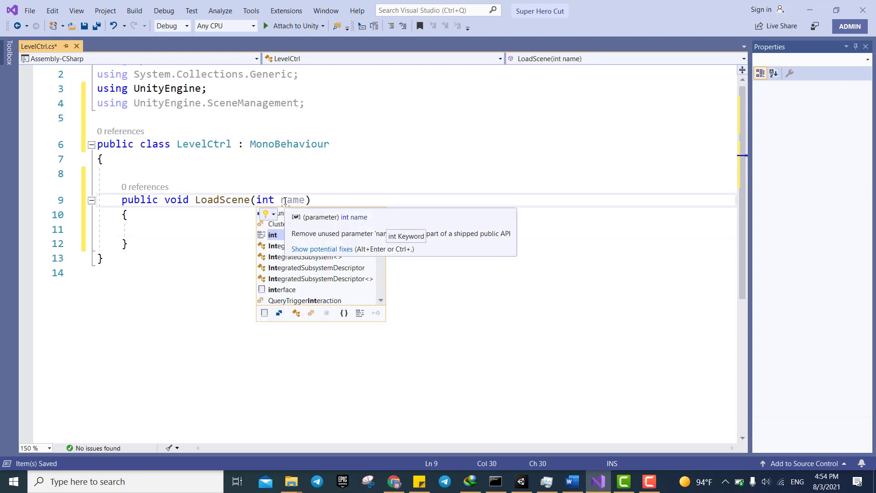
pyautogui.doubleClick(285, 200)
pyautogui.write('index')
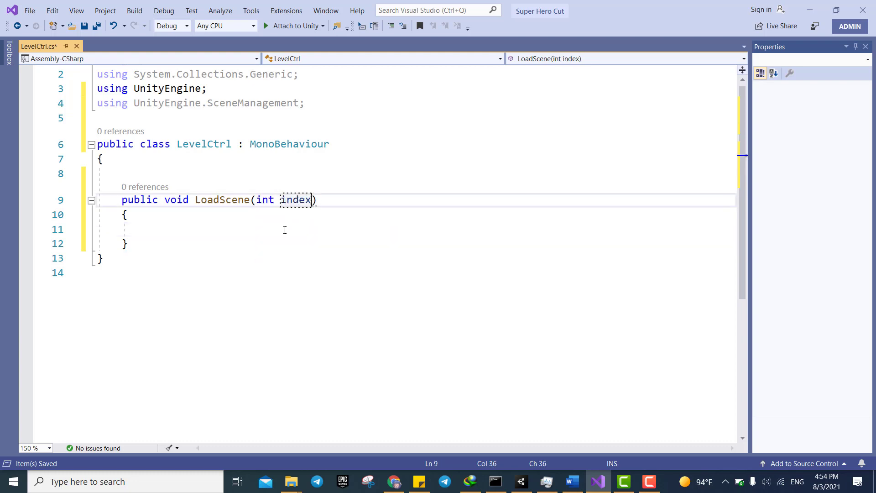
pyautogui.click(268, 230)
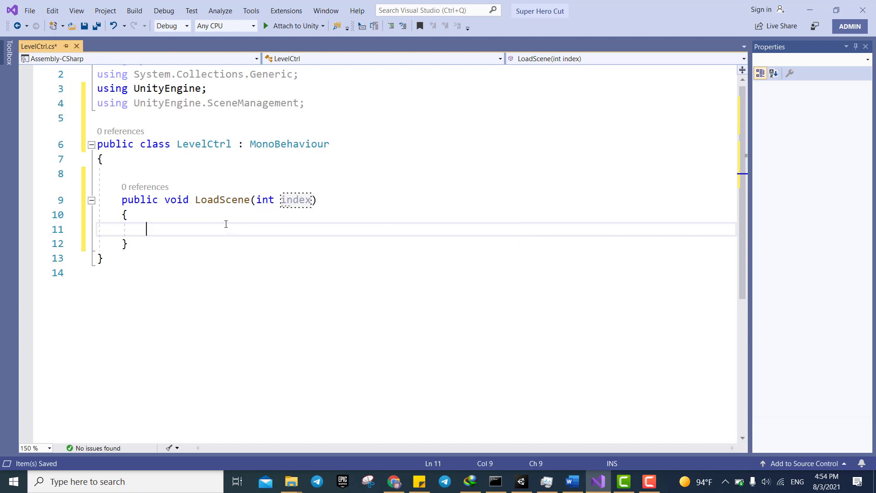
# Add a SceneManager.LoadScene() call inside the method body
pyautogui.write('S')
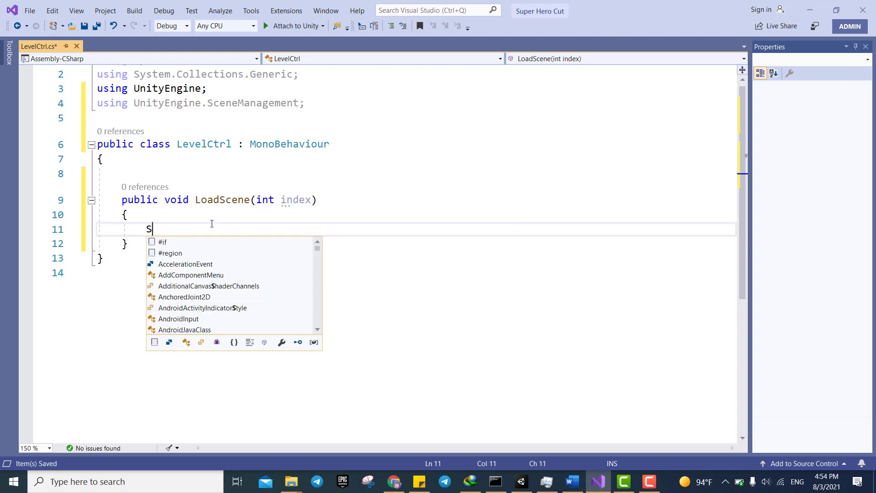
pyautogui.write('cene')
pyautogui.press('Tab')
pyautogui.write('.')
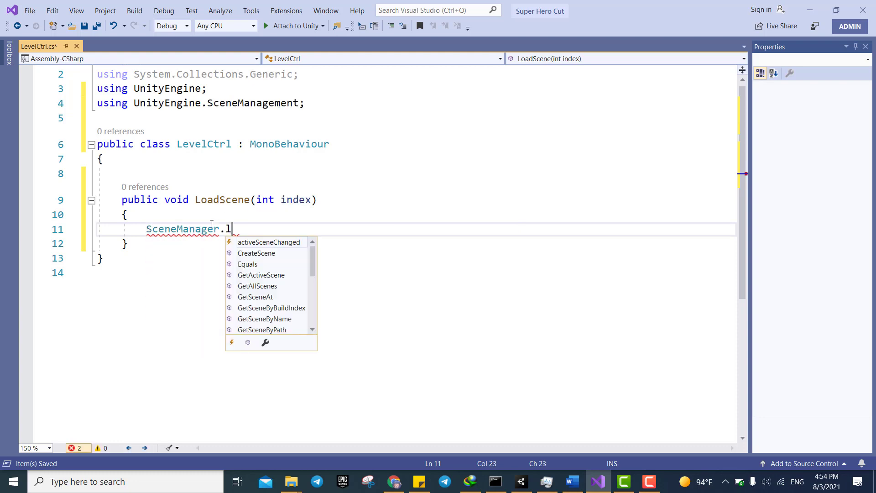
pyautogui.write('lo')
pyautogui.press('Tab')
pyautogui.write('(')
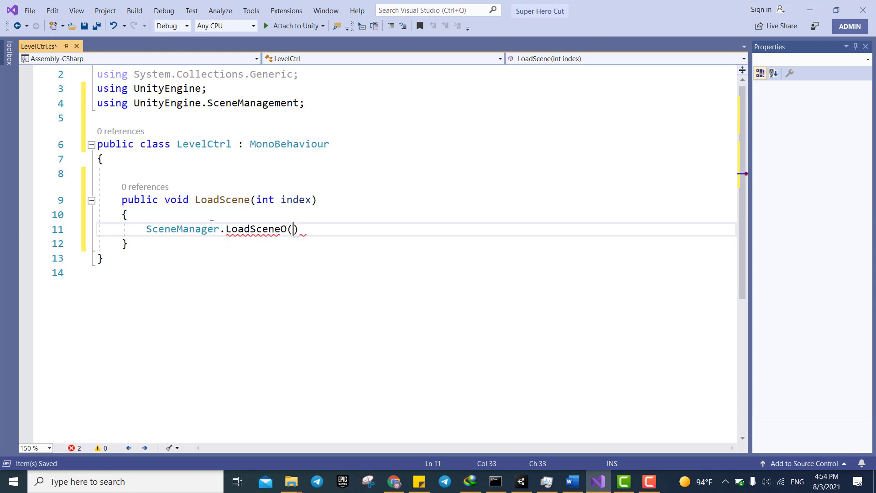
pyautogui.press('BackSpace')
pyautogui.write('(')
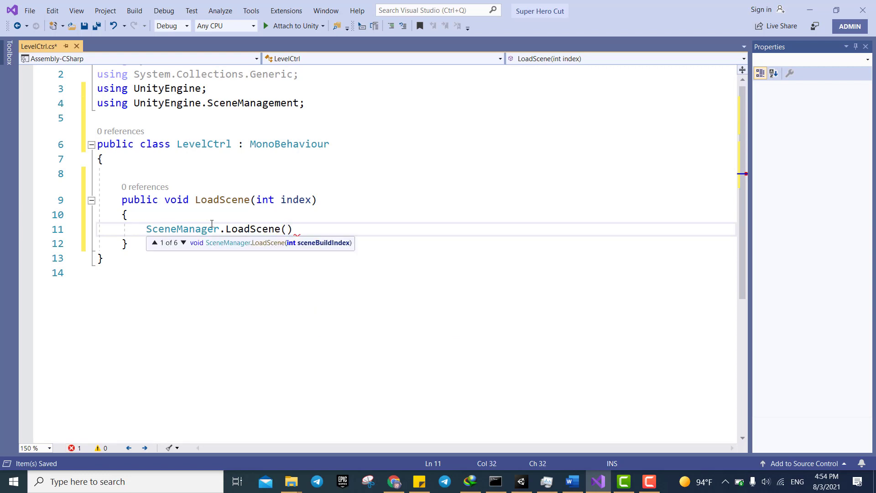
pyautogui.write(')')
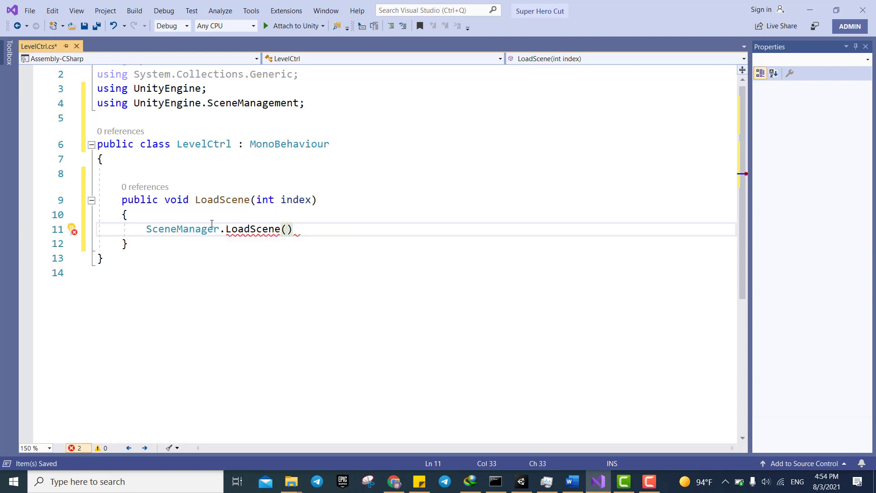
pyautogui.press('Down')
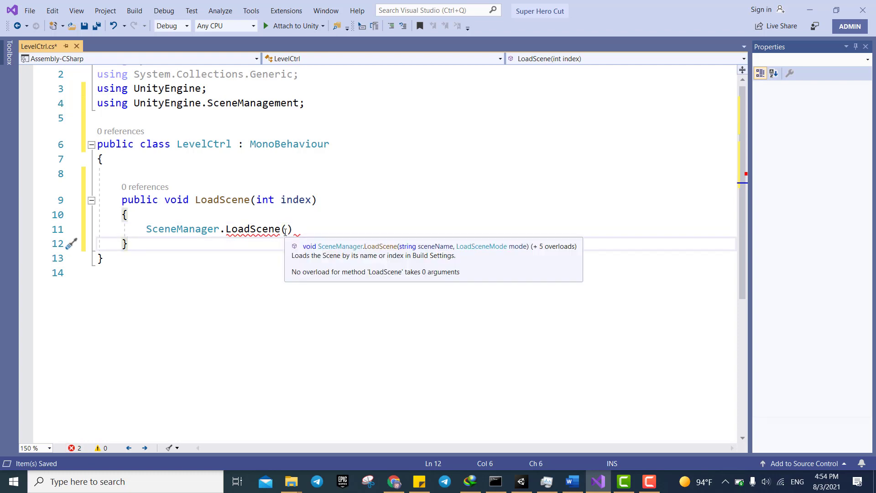
# Pass index as the LoadScene argument, end the statement, and save LevelCtrl.cs
pyautogui.click(285, 232)
pyautogui.write('ind')
pyautogui.press('Tab')
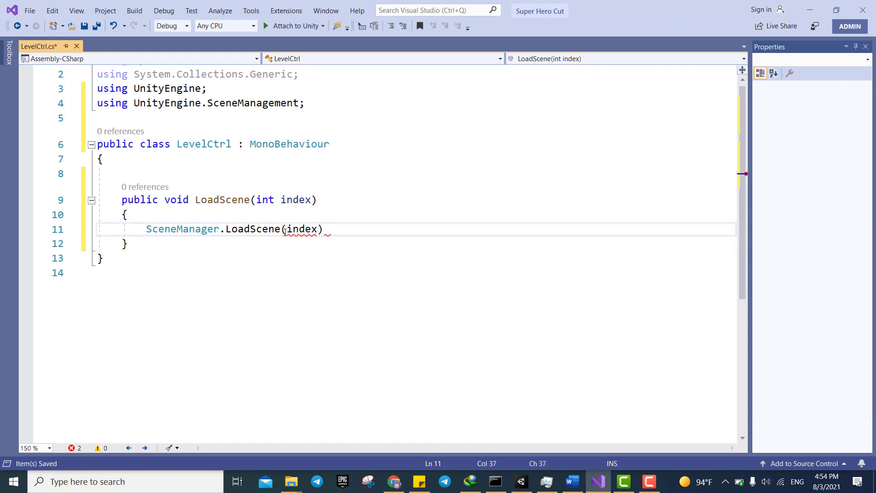
pyautogui.write(');')
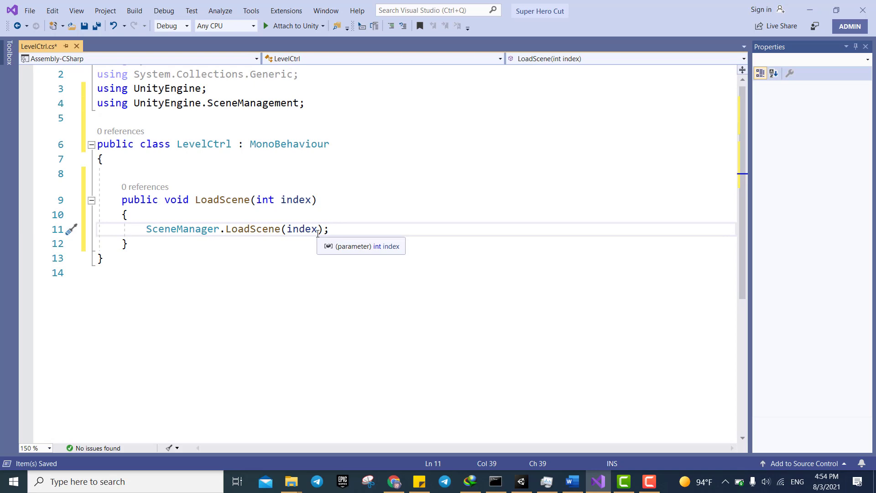
pyautogui.click(499, 370)
pyautogui.hotkey('ctrl', 's')
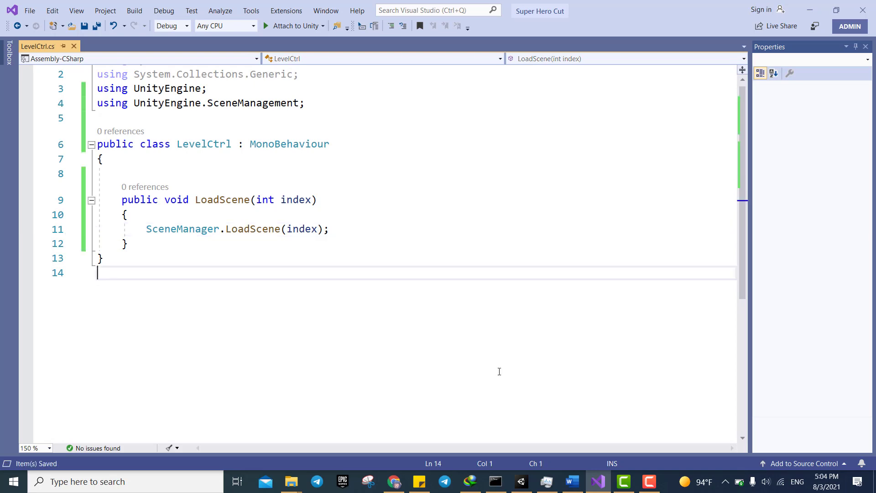
# Create an empty GameObject in the Menu scene and reset its transform
pyautogui.click(394, 481)
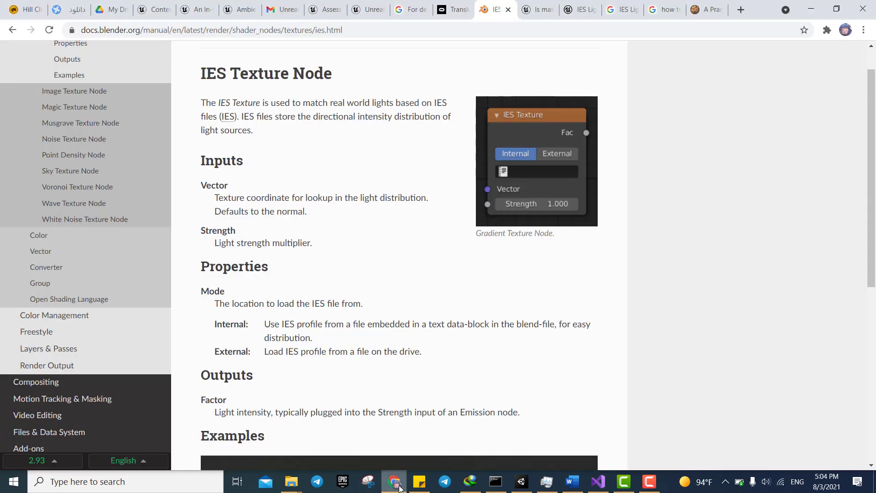
pyautogui.click(521, 482)
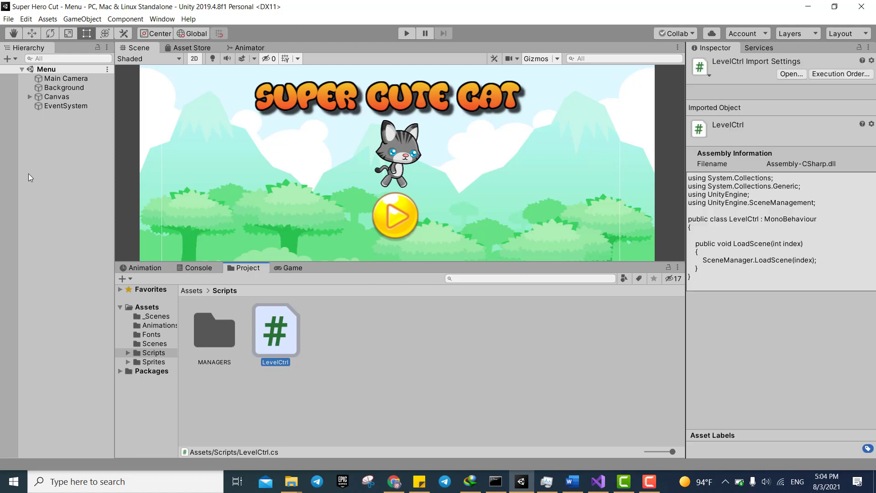
pyautogui.click(23, 174)
pyautogui.rightClick(26, 174)
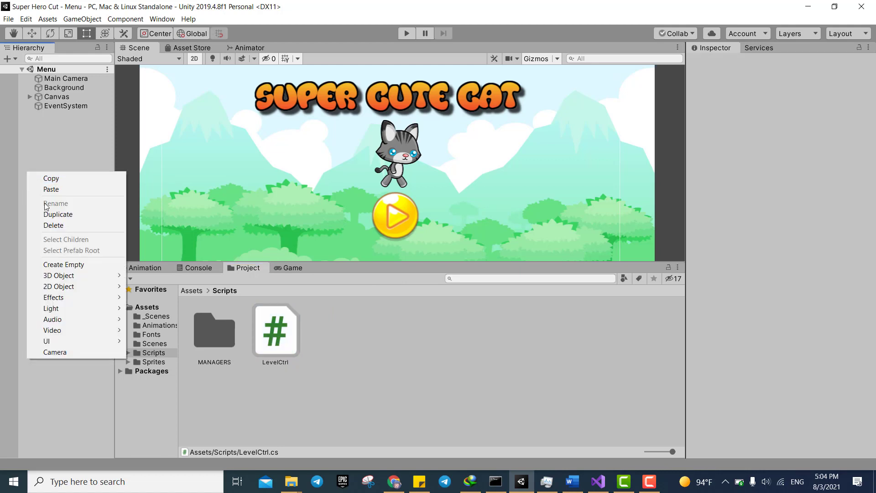
pyautogui.click(66, 263)
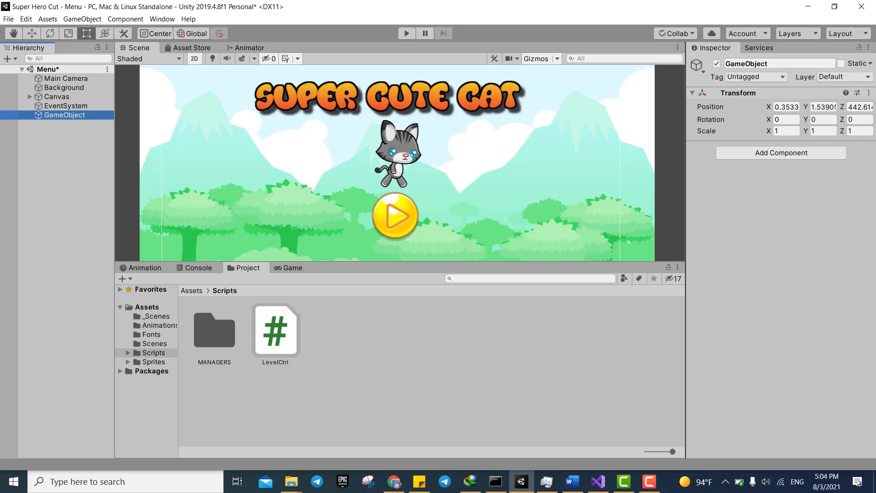
pyautogui.click(868, 93)
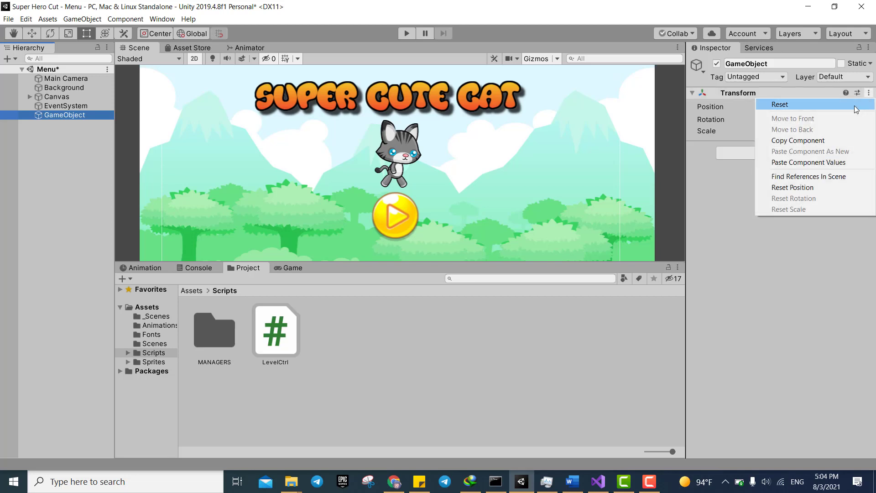
pyautogui.click(849, 103)
# Name the object LevelCtrl and attach the LevelCtrl script to it
pyautogui.click(102, 115)
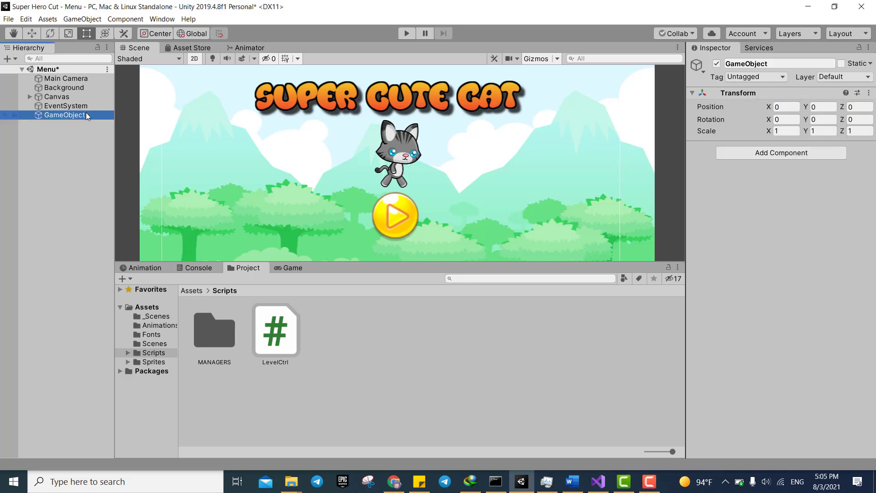
pyautogui.write('Scene')
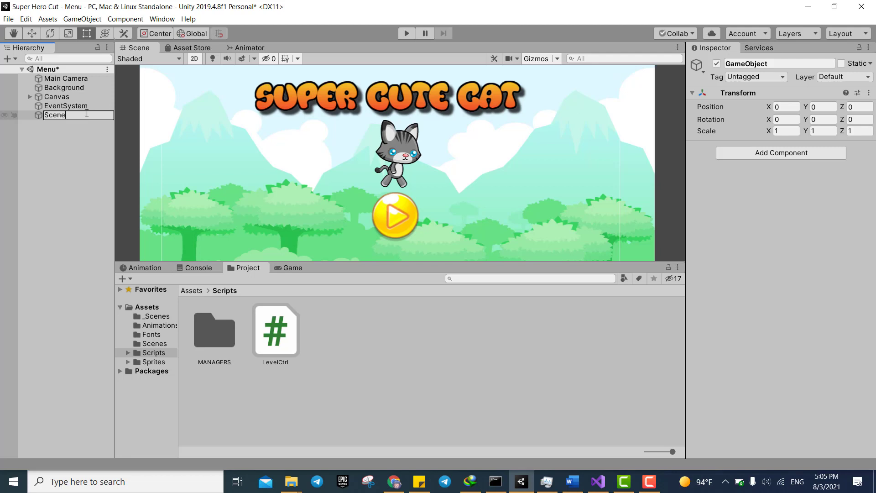
pyautogui.hotkey('ctrl', 'a')
pyautogui.write('Lec')
pyautogui.press('BackSpace')
pyautogui.write('ve')
pyautogui.write('l')
pyautogui.press('Return')
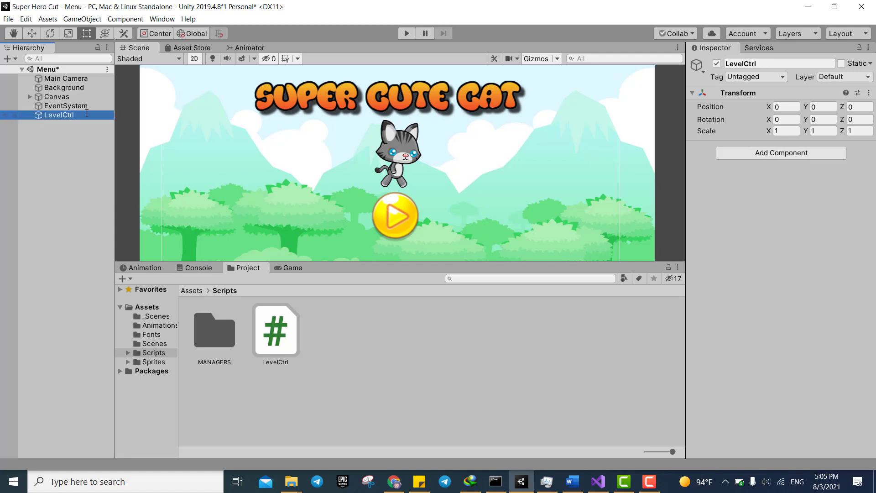
pyautogui.moveTo(275, 331)
pyautogui.mouseDown()
pyautogui.moveTo(753, 236)
pyautogui.moveTo(752, 167)
pyautogui.mouseUp()
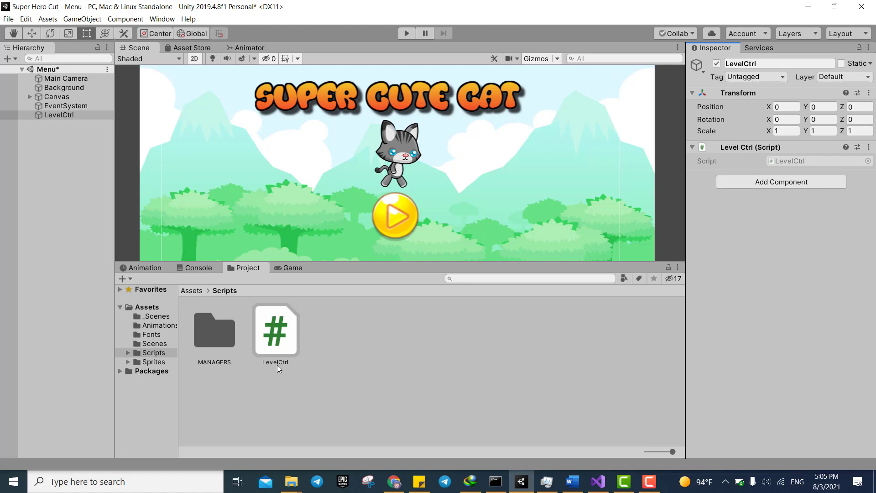
# Add an On Click entry to Canvas > Play that calls LevelCtrl.LoadScene
pyautogui.click(30, 97)
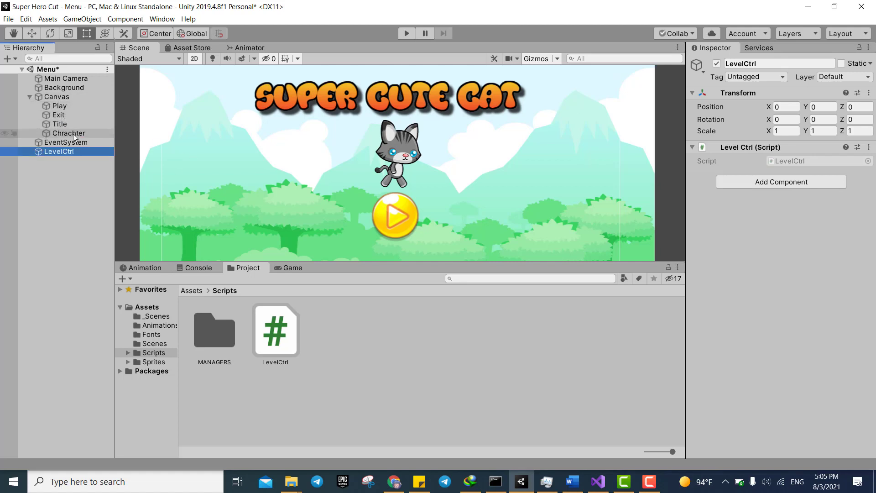
pyautogui.click(62, 106)
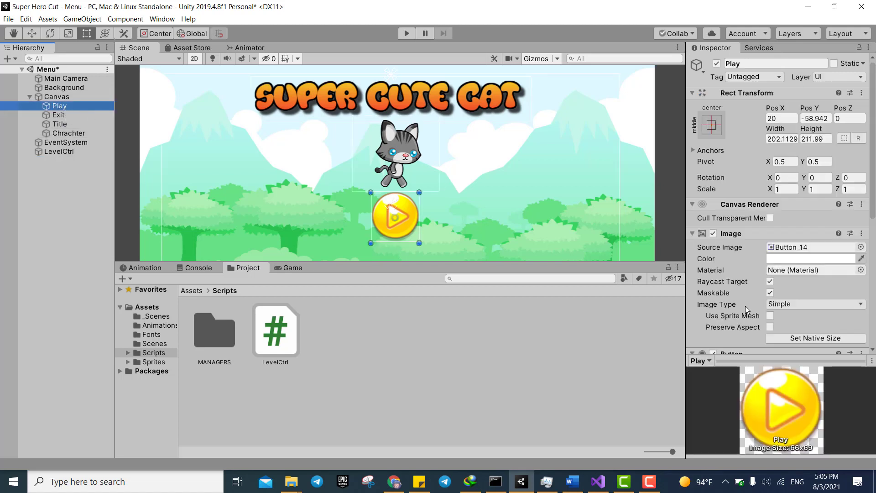
pyautogui.scroll(-5, 746, 305)
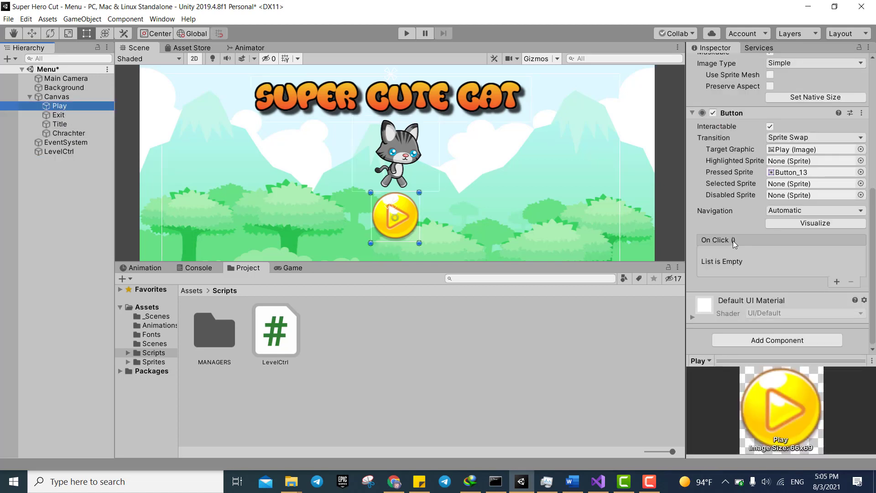
pyautogui.click(837, 280)
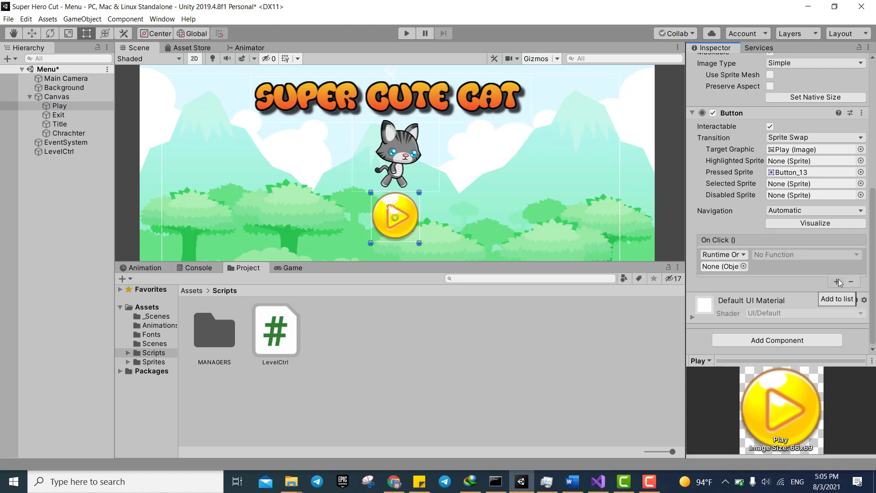
pyautogui.moveTo(45, 151); pyautogui.dragTo(712, 267)
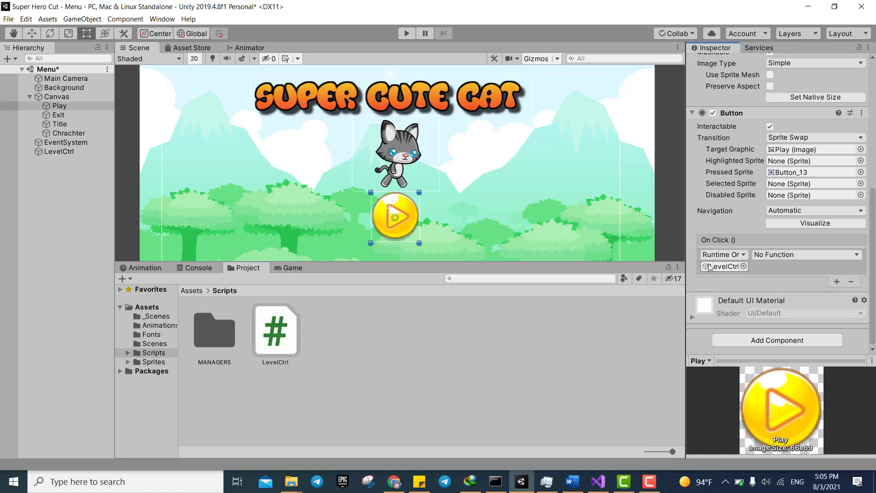
pyautogui.click(763, 257)
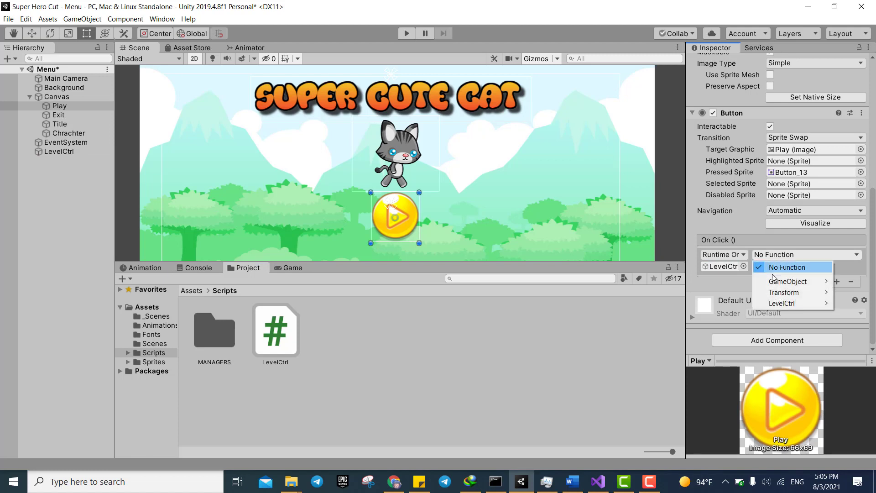
pyautogui.moveTo(790, 303)
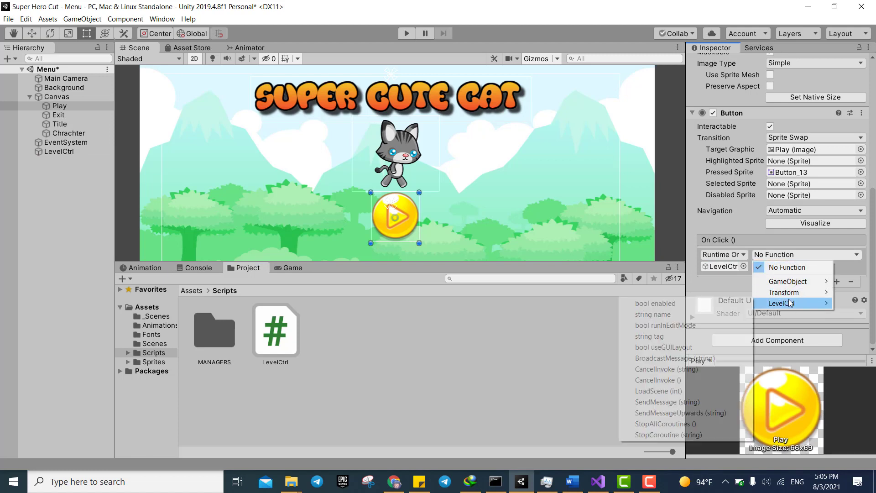
pyautogui.click(679, 391)
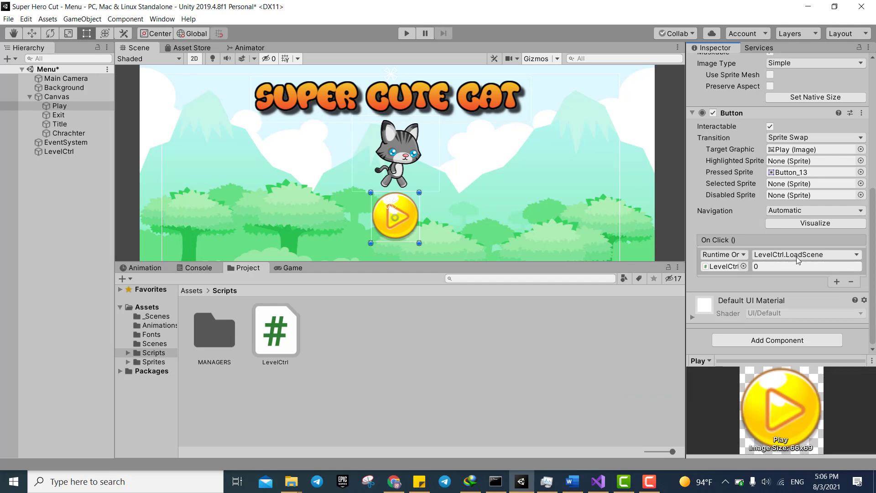
# Set the LoadScene index to 1 and reopen Build Settings to confirm scene indices
pyautogui.click(598, 481)
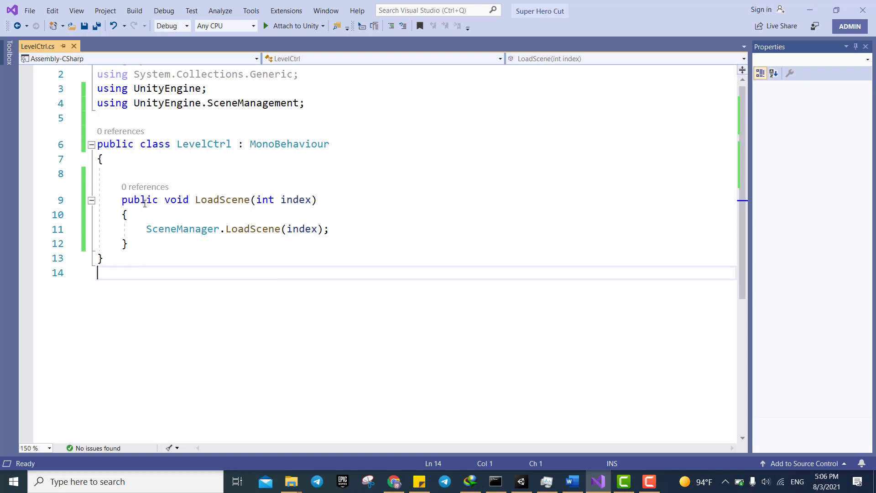
pyautogui.hotkey('alt', 'Tab')
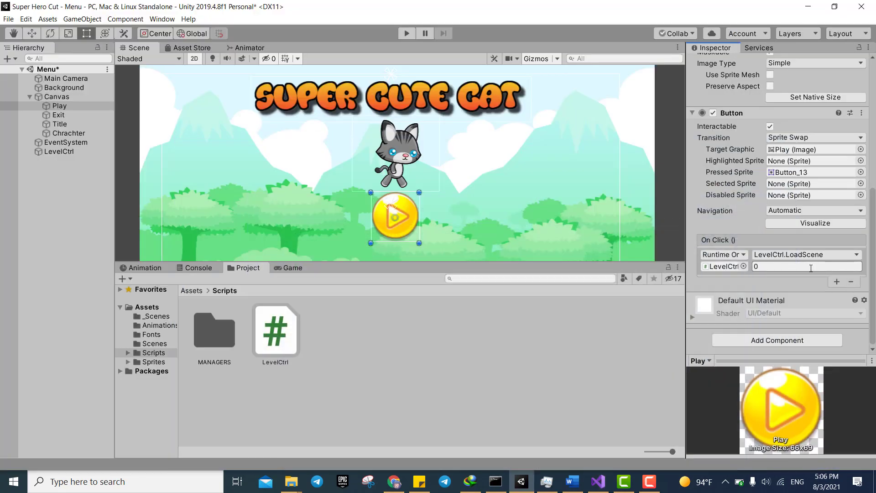
pyautogui.click(811, 268)
pyautogui.write('1')
pyautogui.click(8, 19)
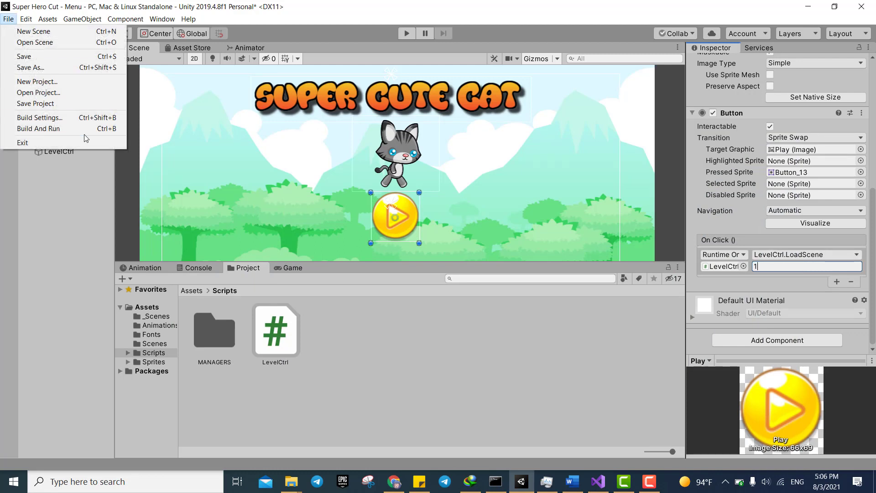
pyautogui.click(79, 117)
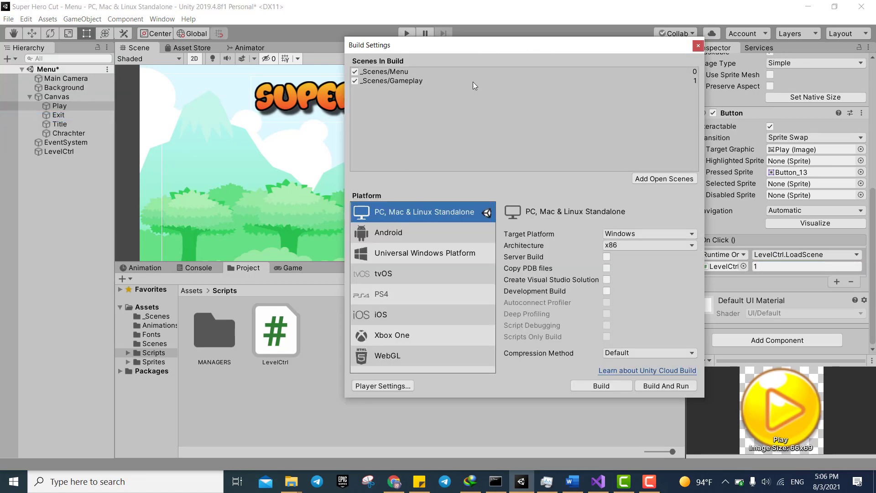
pyautogui.click(698, 46)
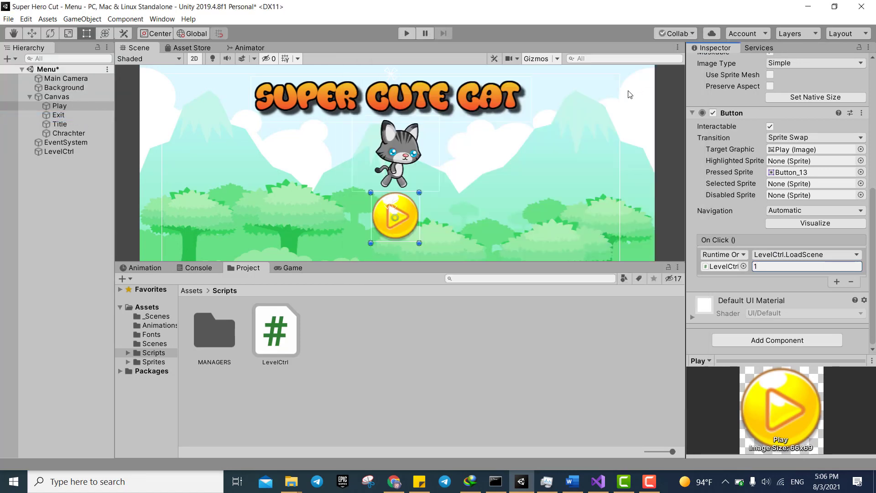
pyautogui.click(408, 33)
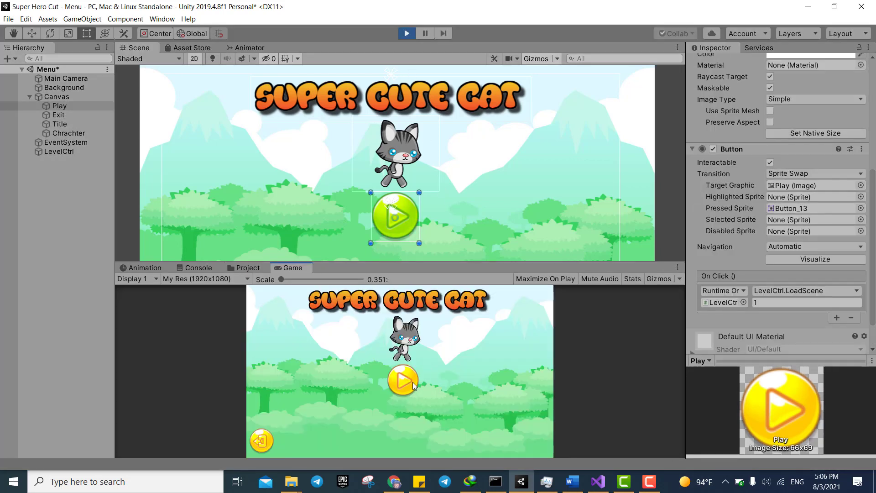
pyautogui.click(413, 382)
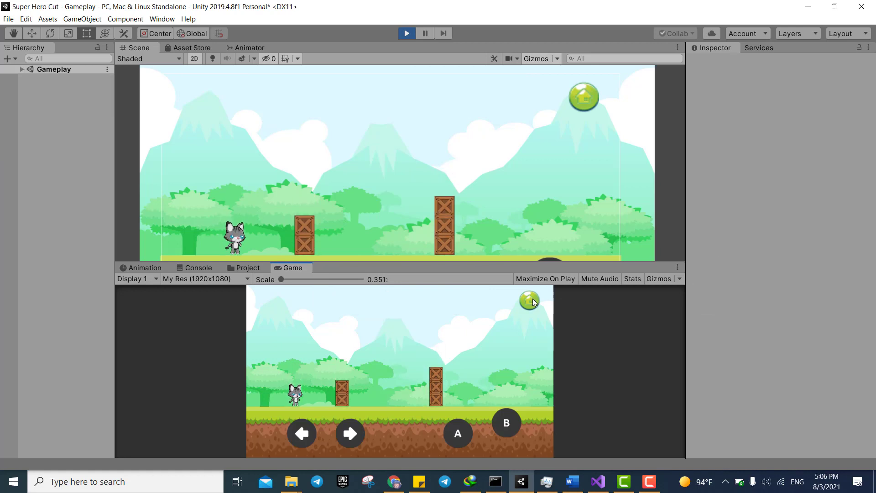
pyautogui.click(408, 30)
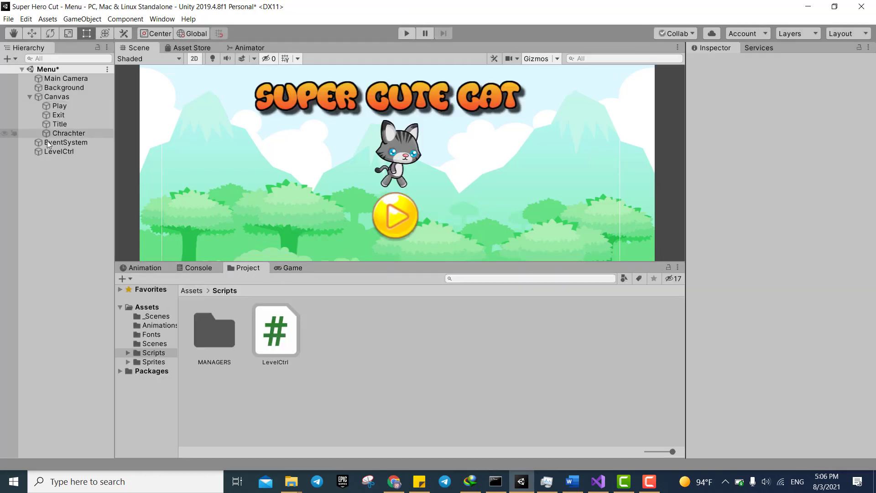
# Open the Gameplay scene from _Scenes, answering the save prompt
pyautogui.click(55, 153)
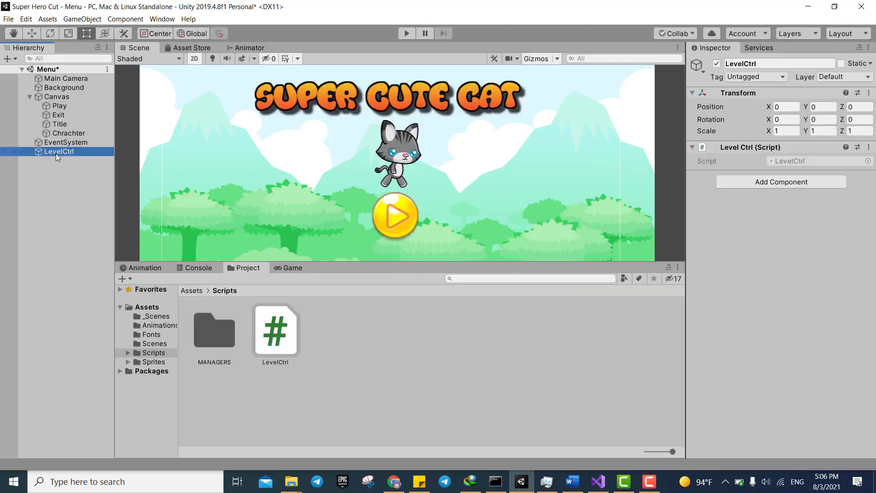
pyautogui.click(168, 319)
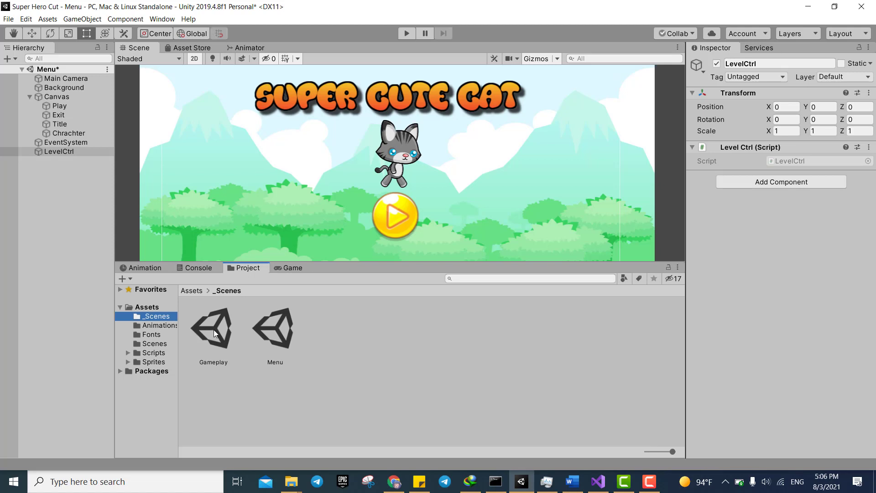
pyautogui.doubleClick(213, 329)
pyautogui.click(424, 264)
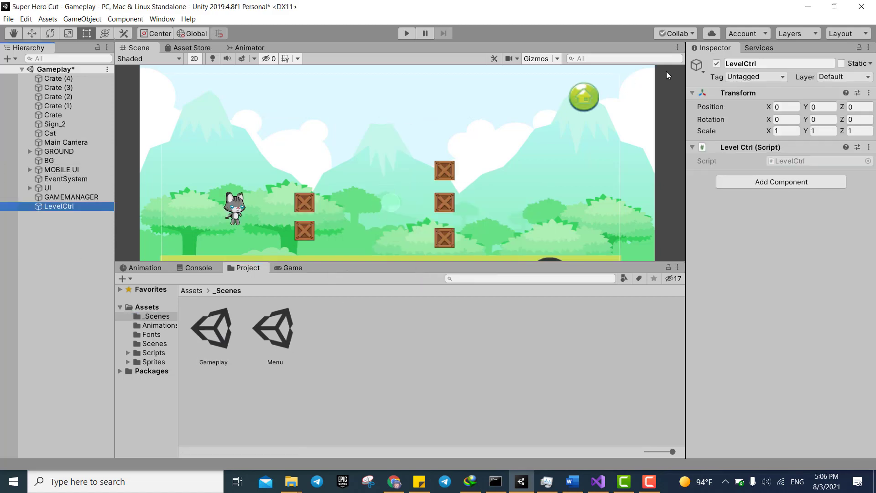
# Add an On Click entry to BtnHome that calls LevelCtrl.LoadScene
pyautogui.click(590, 97)
pyautogui.click(589, 98)
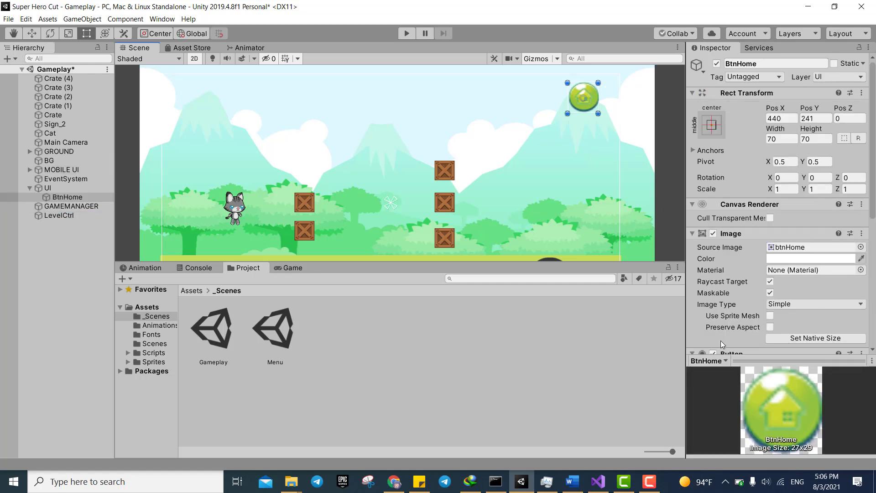
pyautogui.scroll(-5, 737, 321)
pyautogui.click(838, 282)
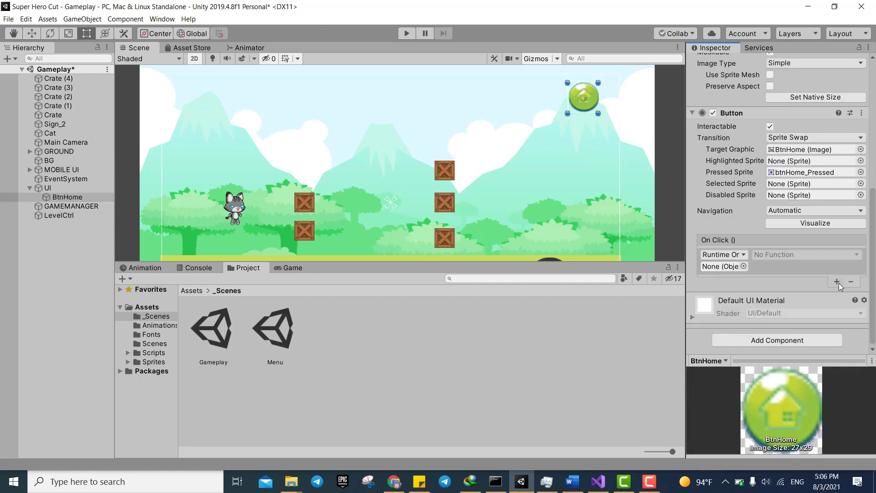
pyautogui.moveTo(81, 215); pyautogui.dragTo(745, 267)
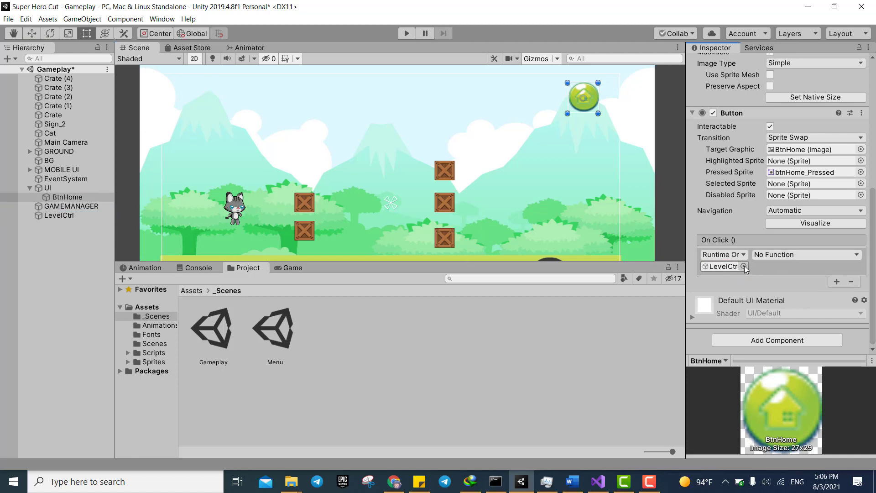
pyautogui.click(781, 256)
pyautogui.moveTo(787, 306)
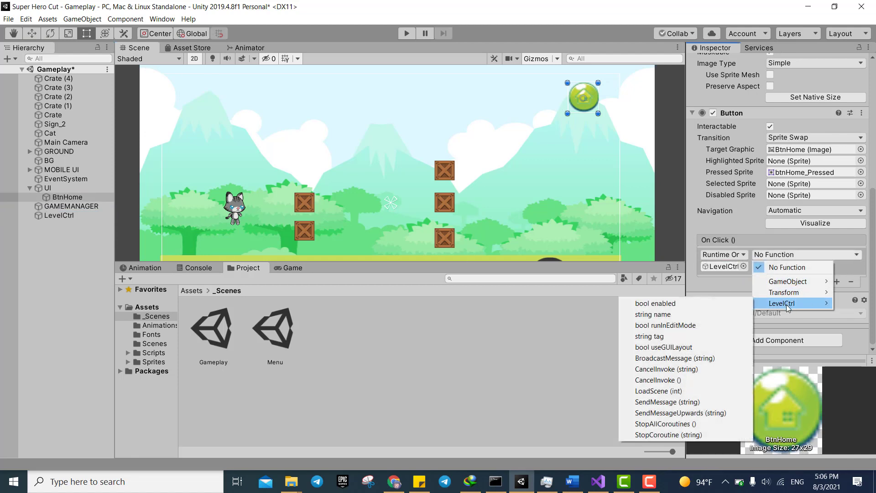
pyautogui.click(678, 390)
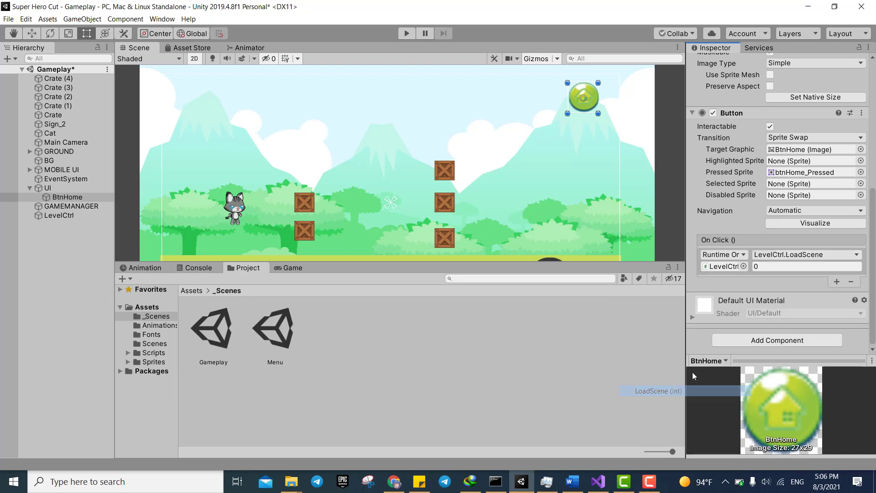
# Keep the scene index at 0, save the Gameplay scene, and enter Play mode
pyautogui.click(767, 270)
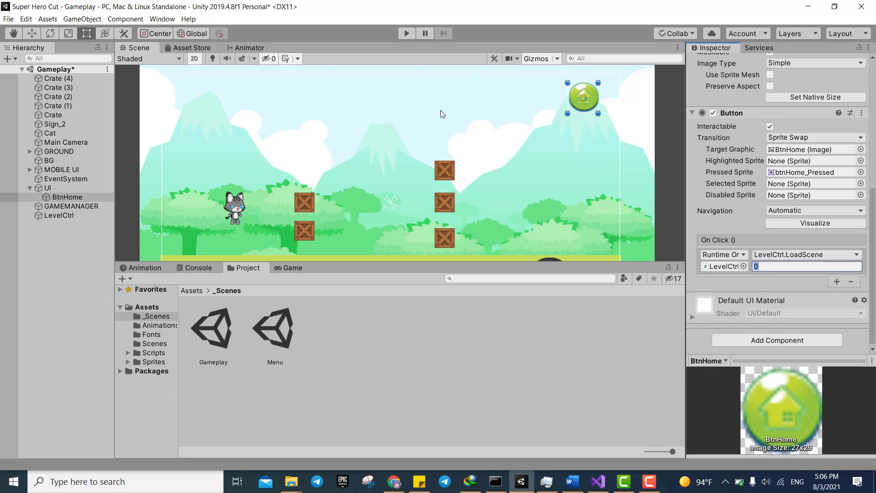
pyautogui.hotkey('ctrl', 's')
pyautogui.click(407, 33)
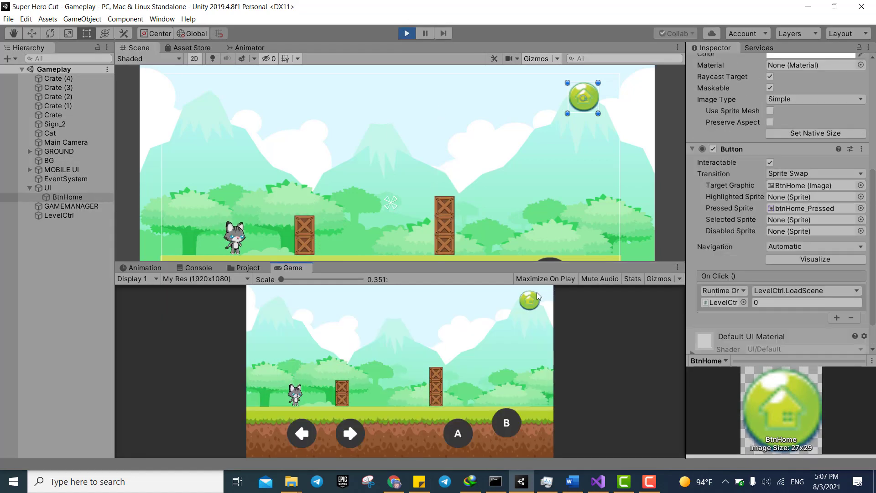
# In Play mode, go Home to Menu, Play into Gameplay, then Home back to Menu
pyautogui.click(529, 299)
pyautogui.click(405, 371)
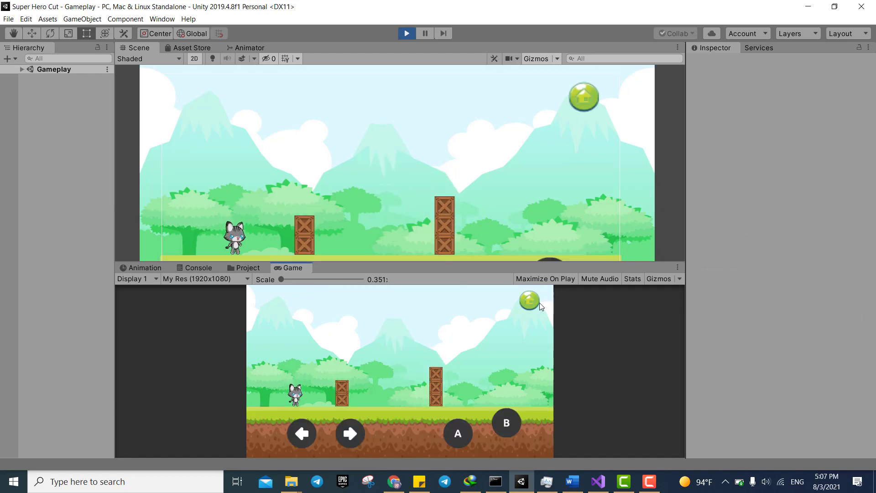
pyautogui.click(535, 302)
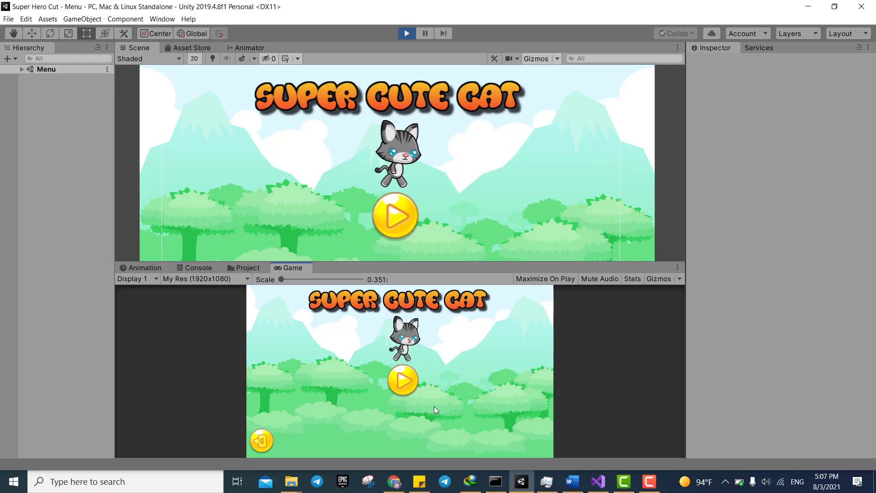